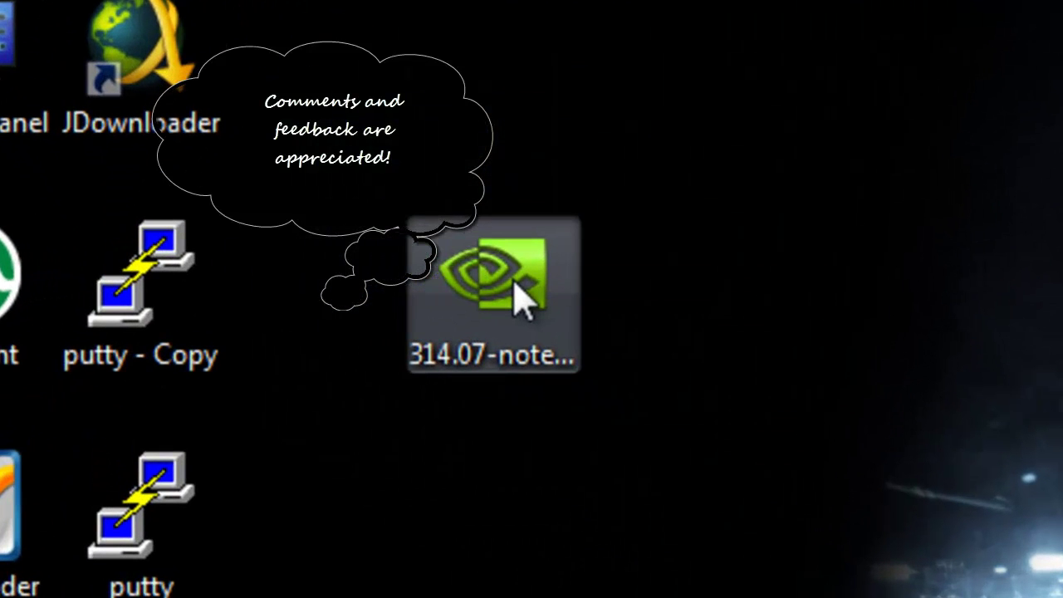
Step: Launch the 314.07-notebook NVIDIA driver package from the desktop
left_click(190, 267)
double_click(521, 299)
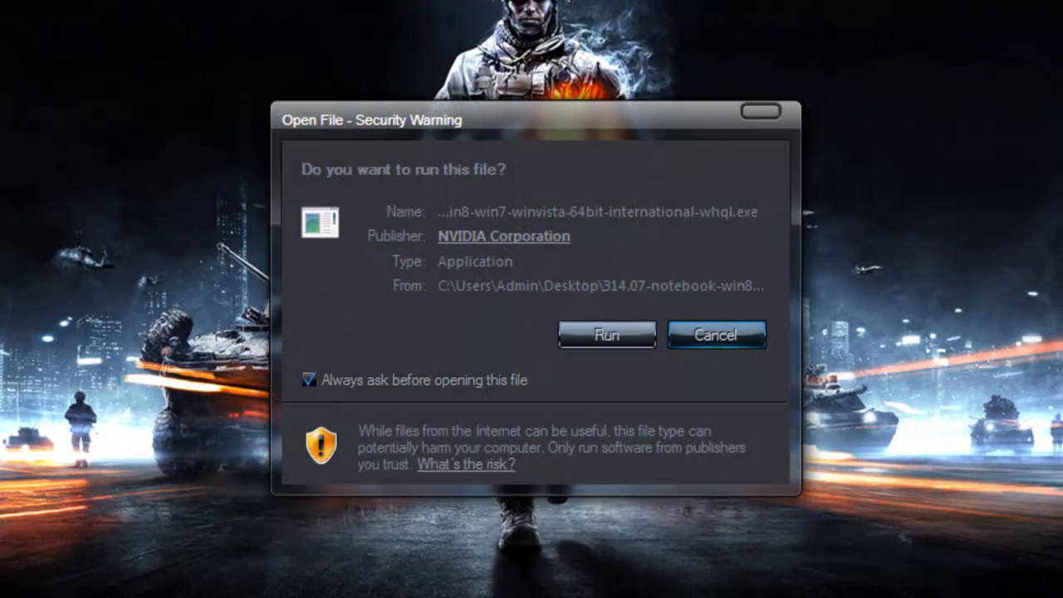
Step: Run the package and extract to the default folder, then close the installer after the hardware check fails
left_click(590, 335)
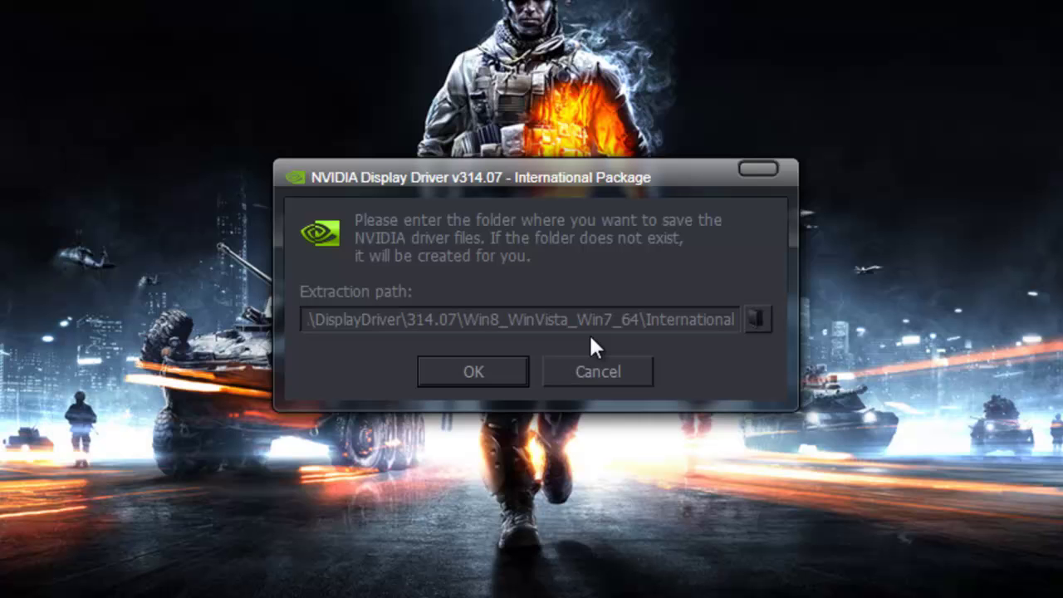
left_click(467, 378)
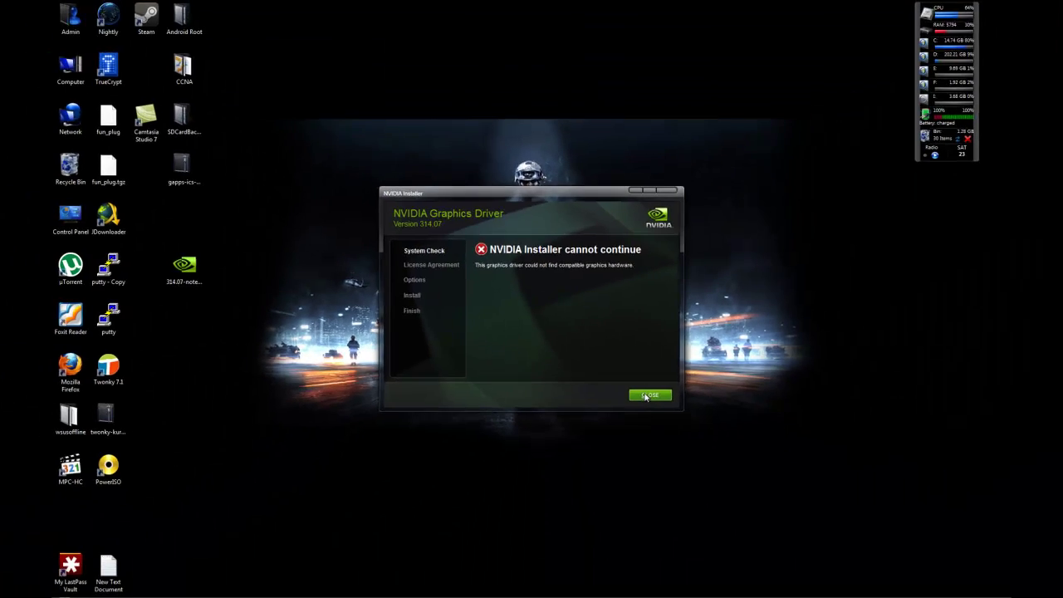
left_click(817, 542)
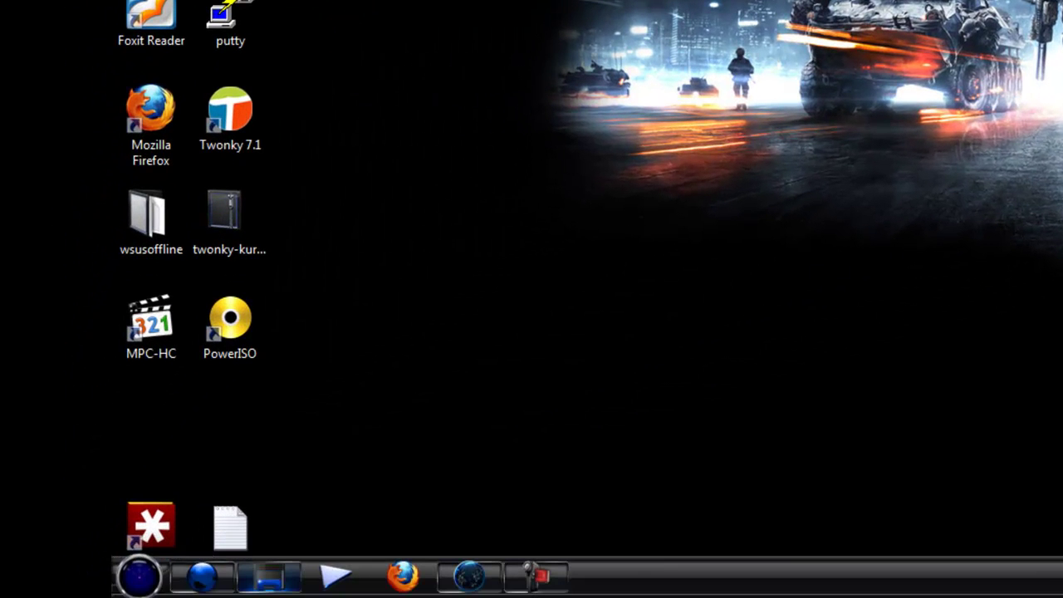
Step: Open Device Manager from Control Panel and expand Display adapters to select the first GeForce GTX 260M
left_click(147, 585)
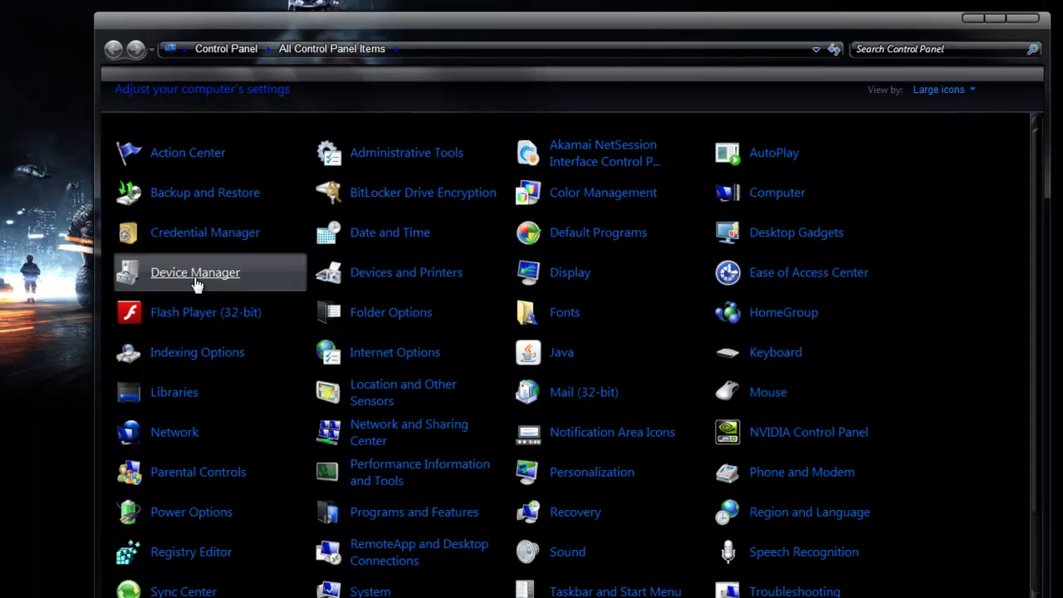
left_click(197, 283)
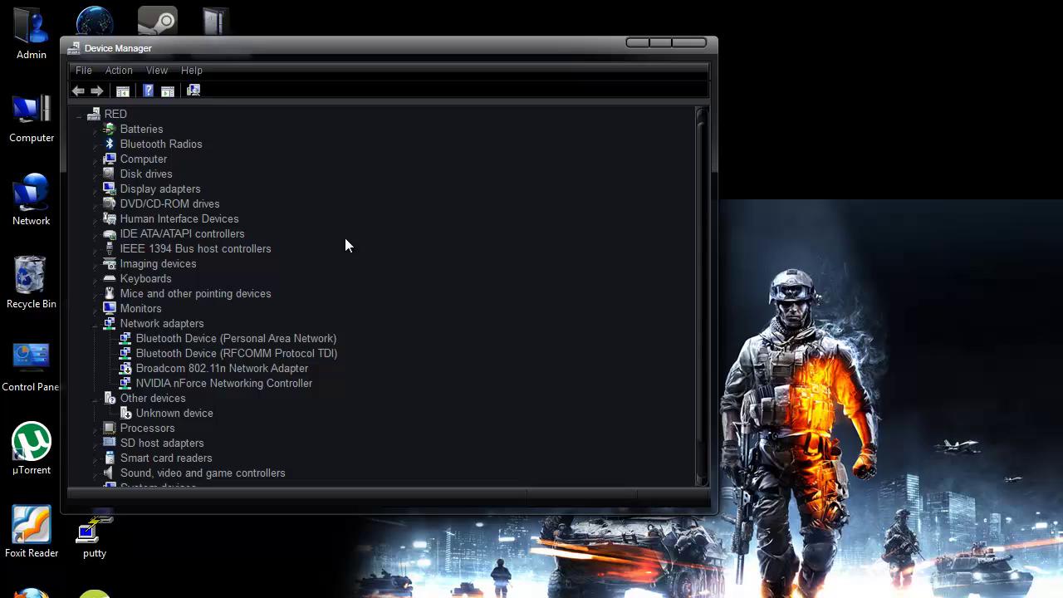
left_click(125, 190)
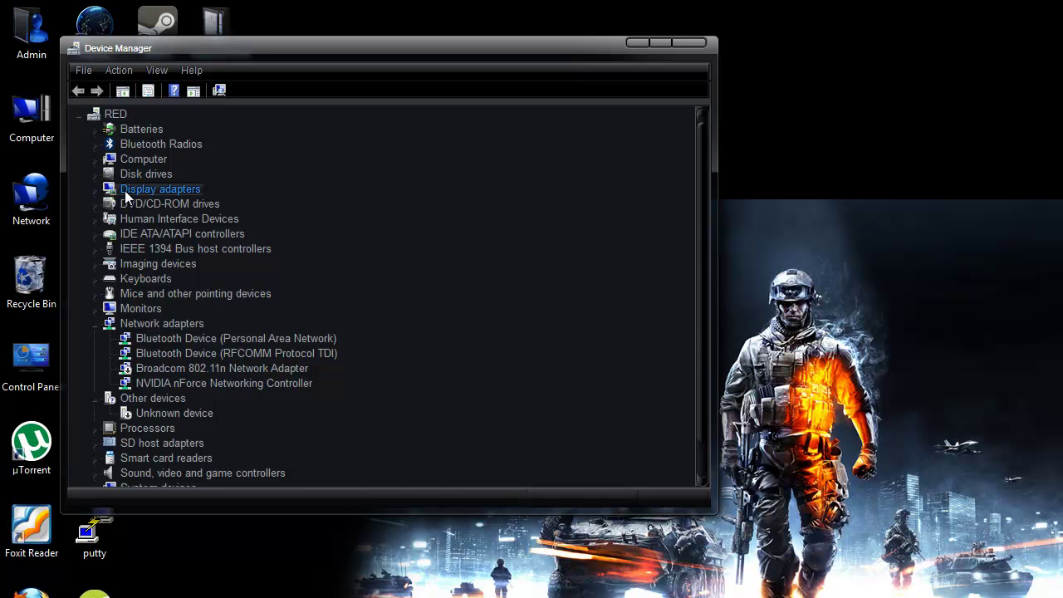
double_click(124, 190)
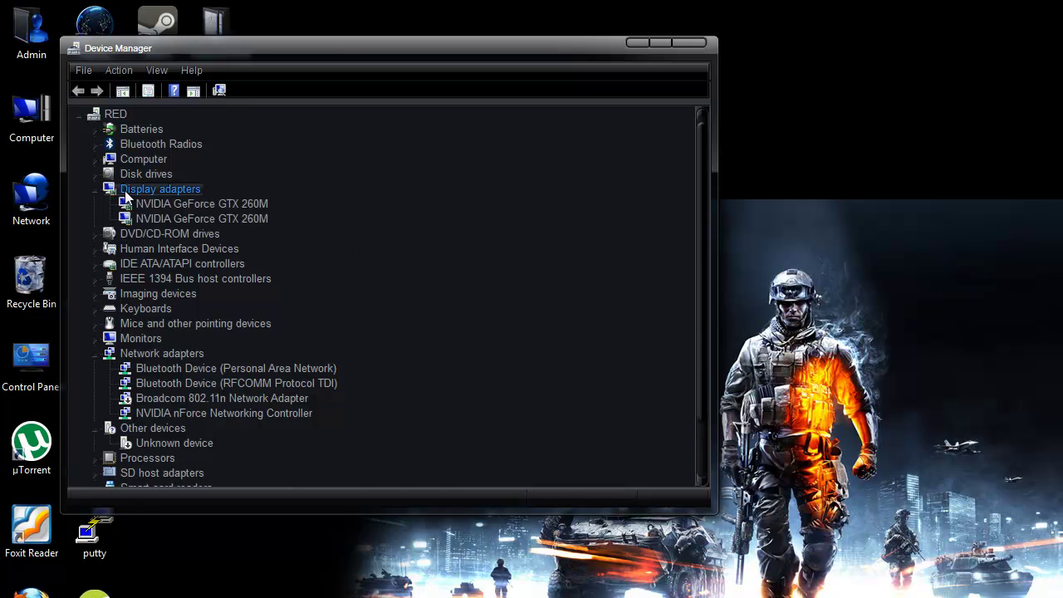
left_click(143, 206)
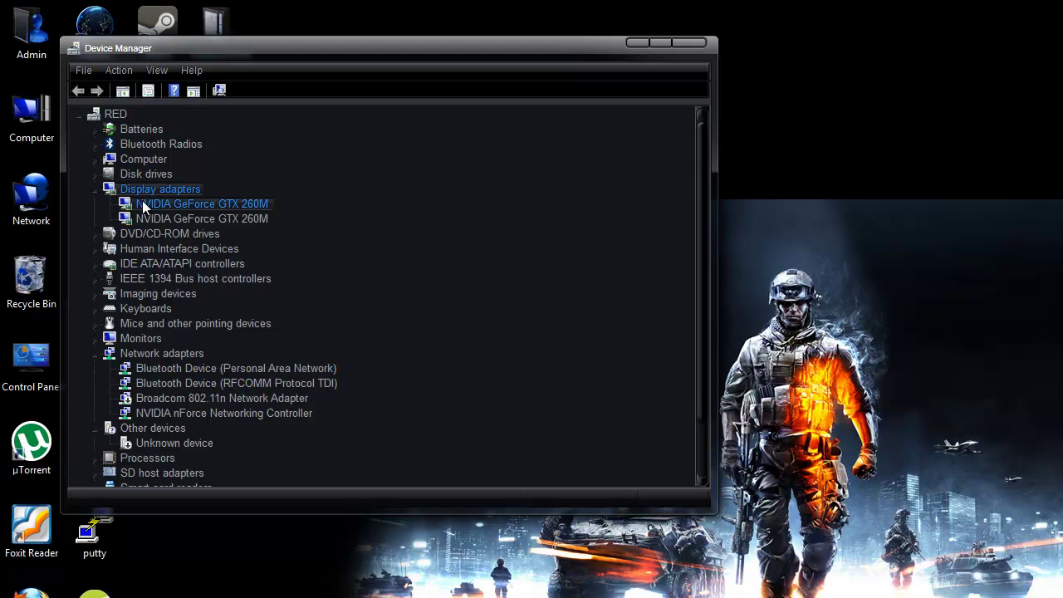
Step: Show the GTX 260M's Hardware Ids in Properties > Details and select the SUBSYS_02A11028 entry
right_click(145, 206)
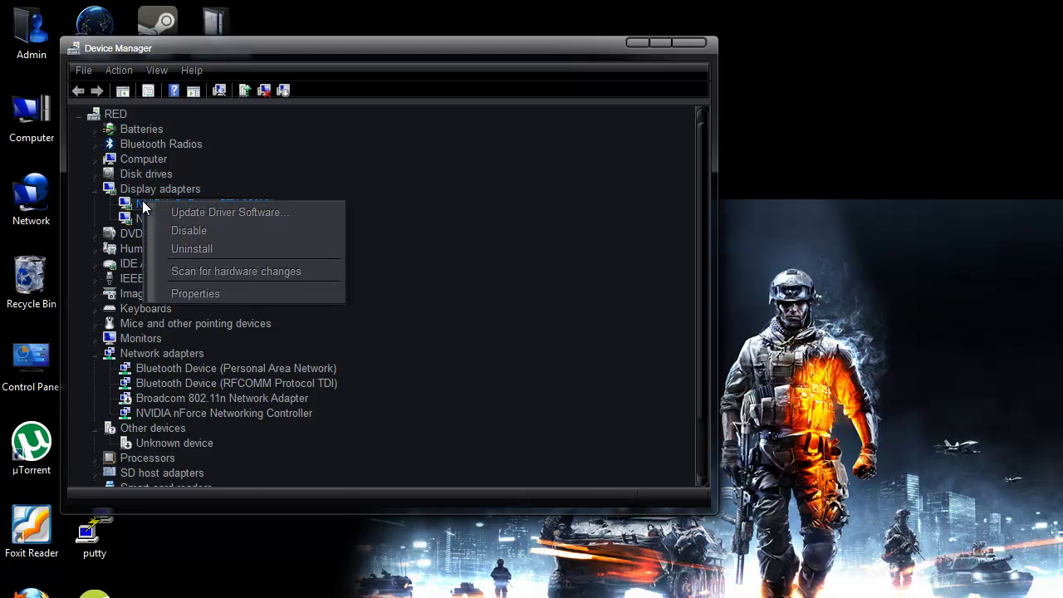
left_click(186, 293)
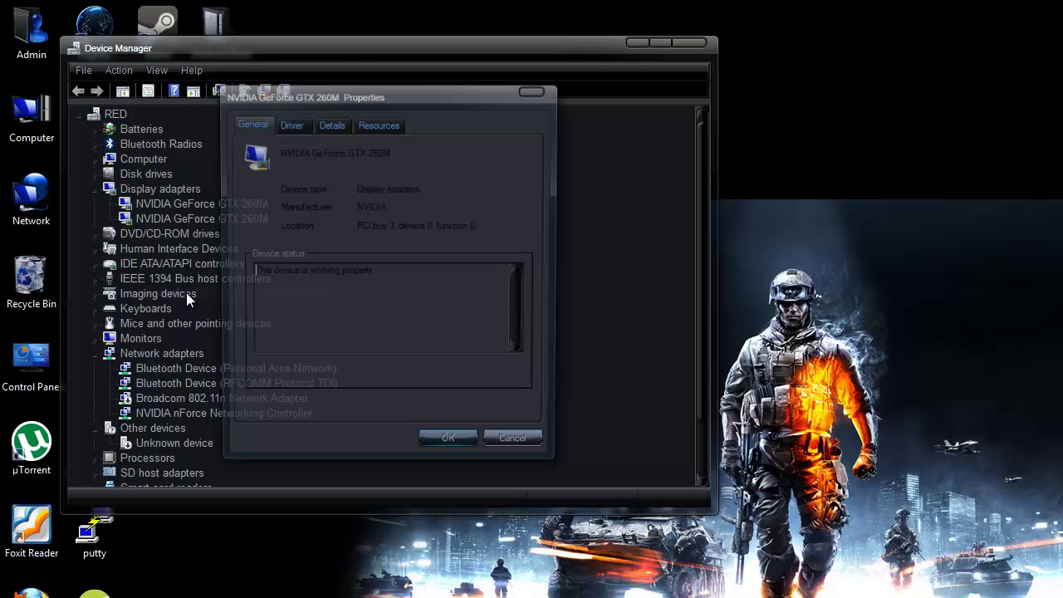
left_click(288, 126)
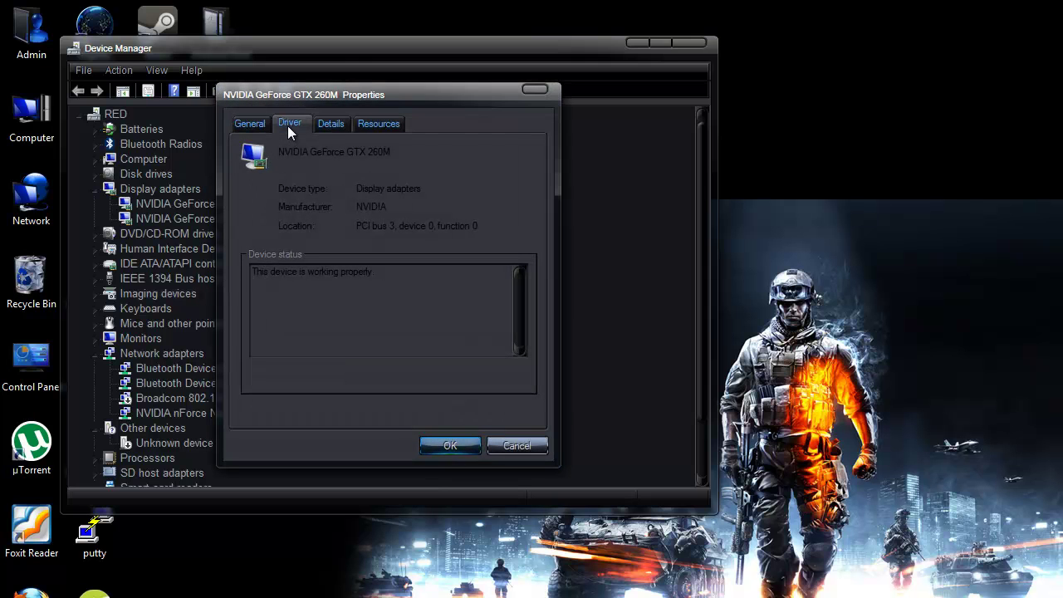
left_click(329, 124)
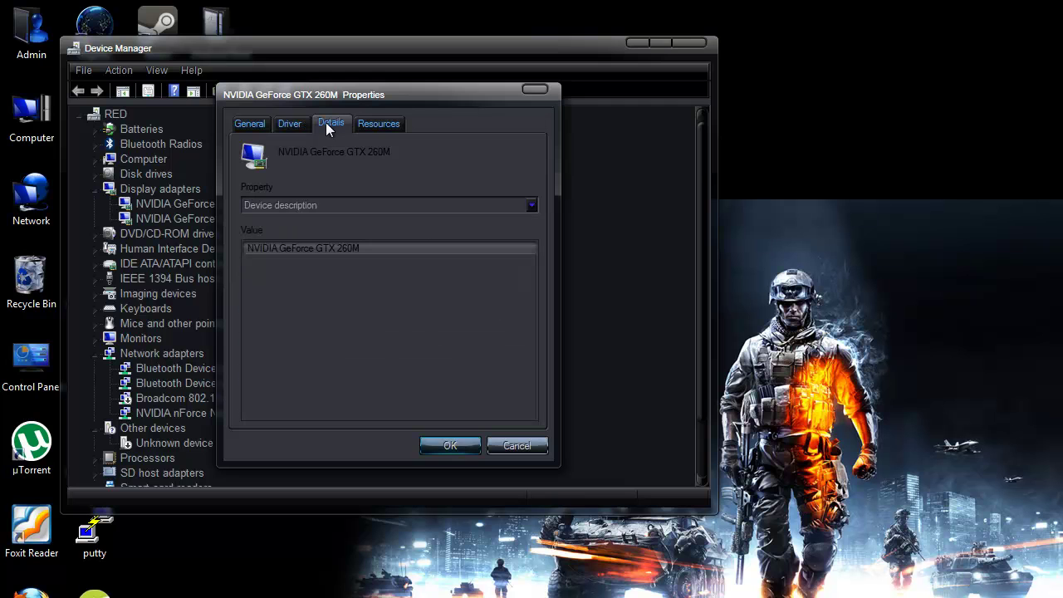
left_click(347, 205)
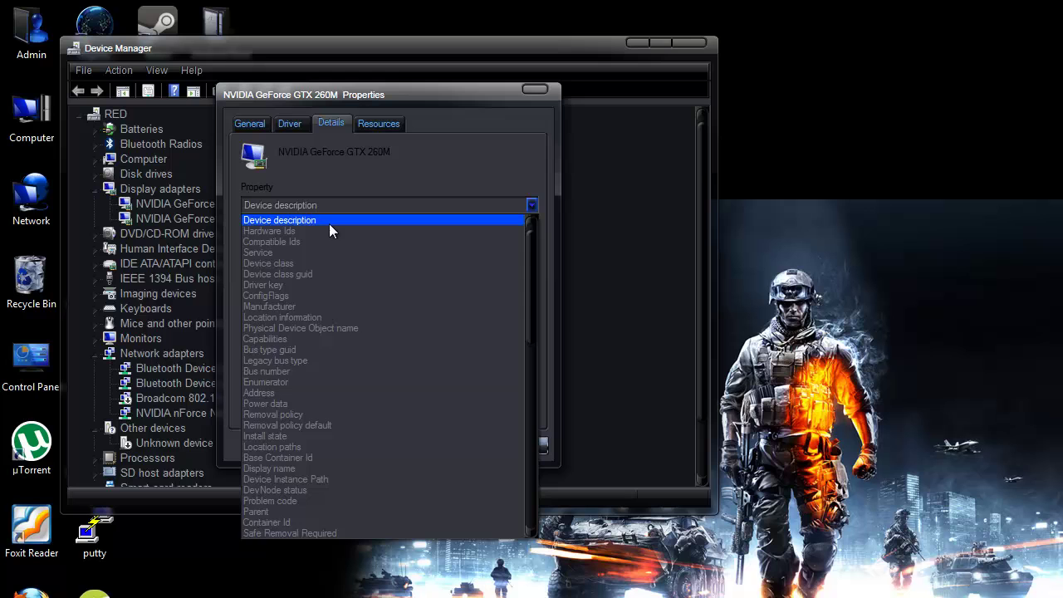
left_click(324, 230)
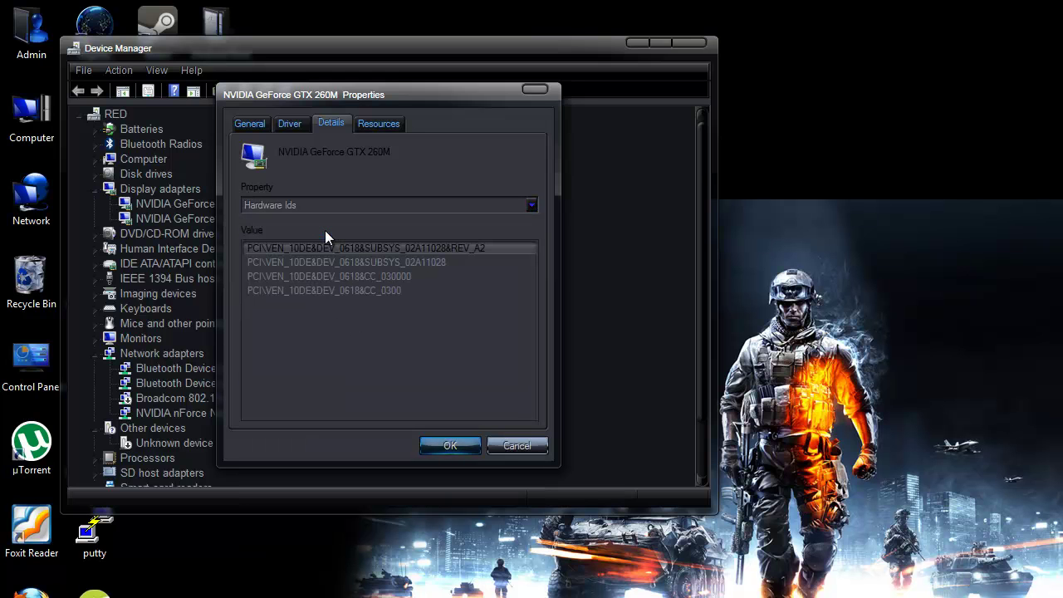
left_click(326, 262)
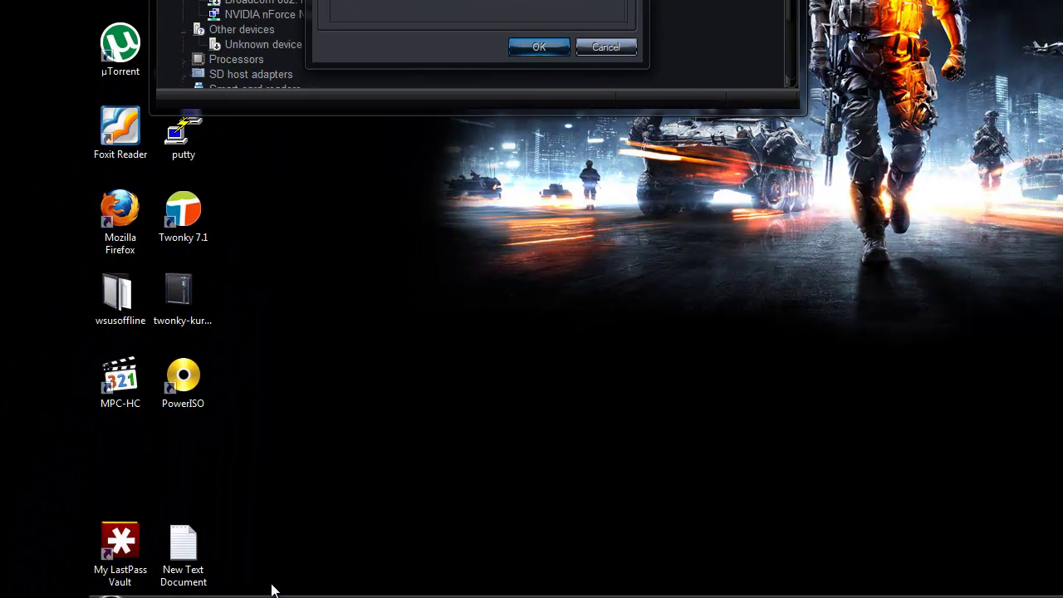
Step: Browse Explorer to C:\NVIDIA\DisplayDriver\314.07\Win8_WinVista_Win7_64\International\Display.Driver
mouse_move(273, 591)
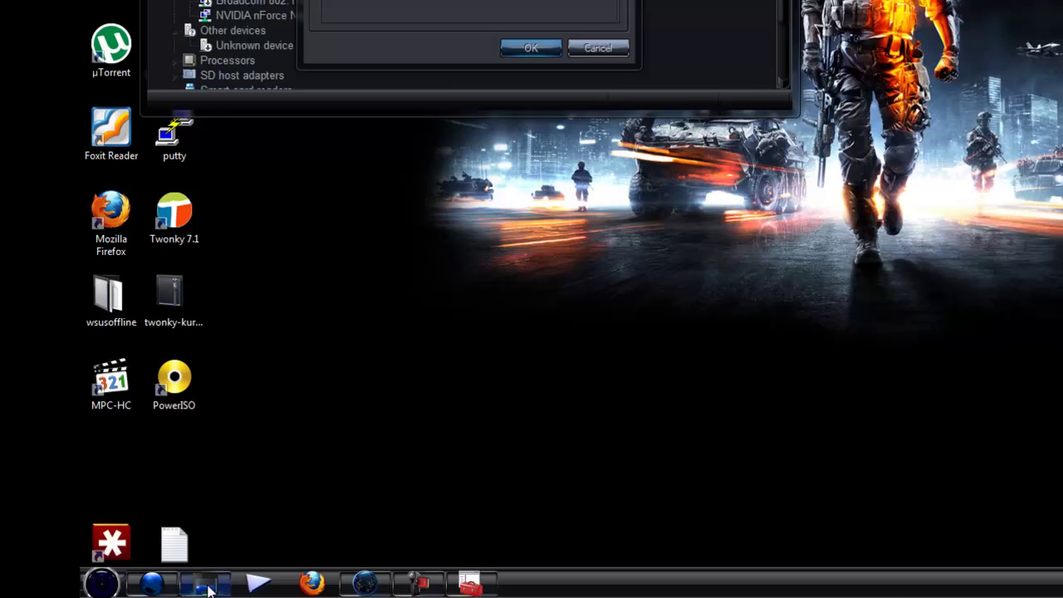
left_click(216, 584)
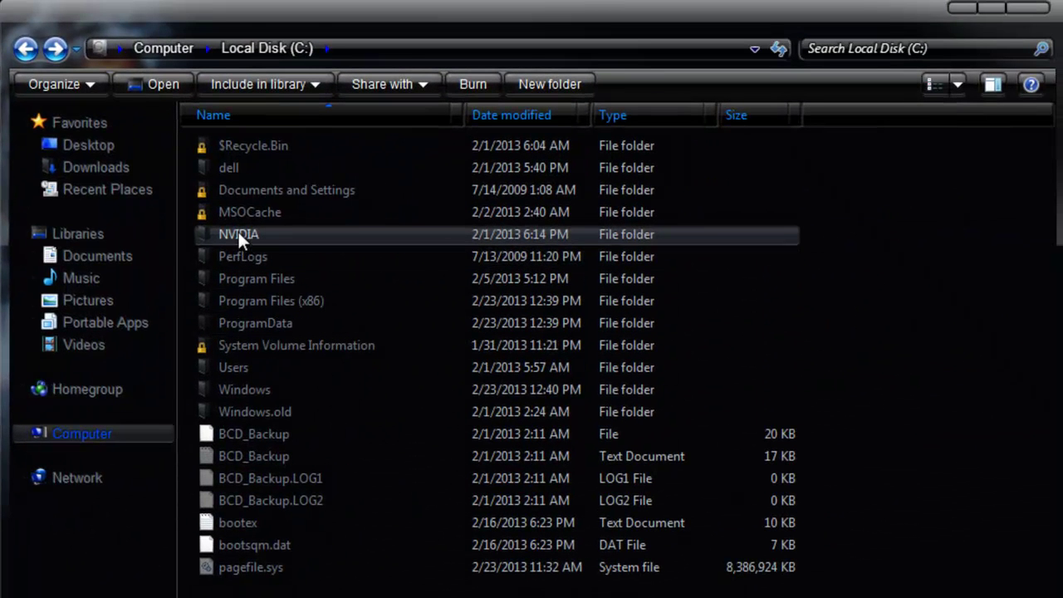
double_click(238, 233)
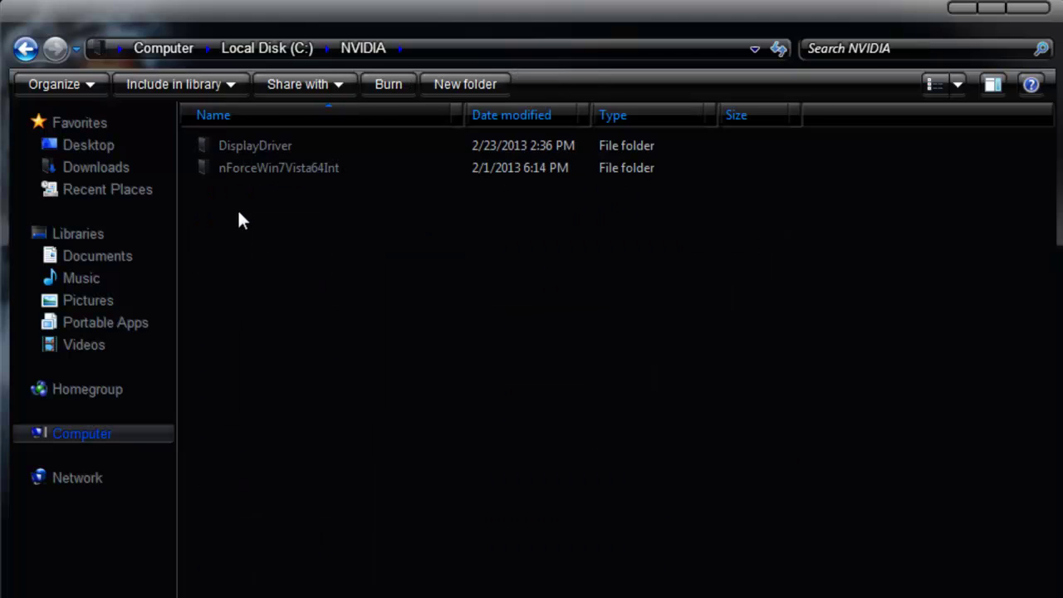
double_click(236, 146)
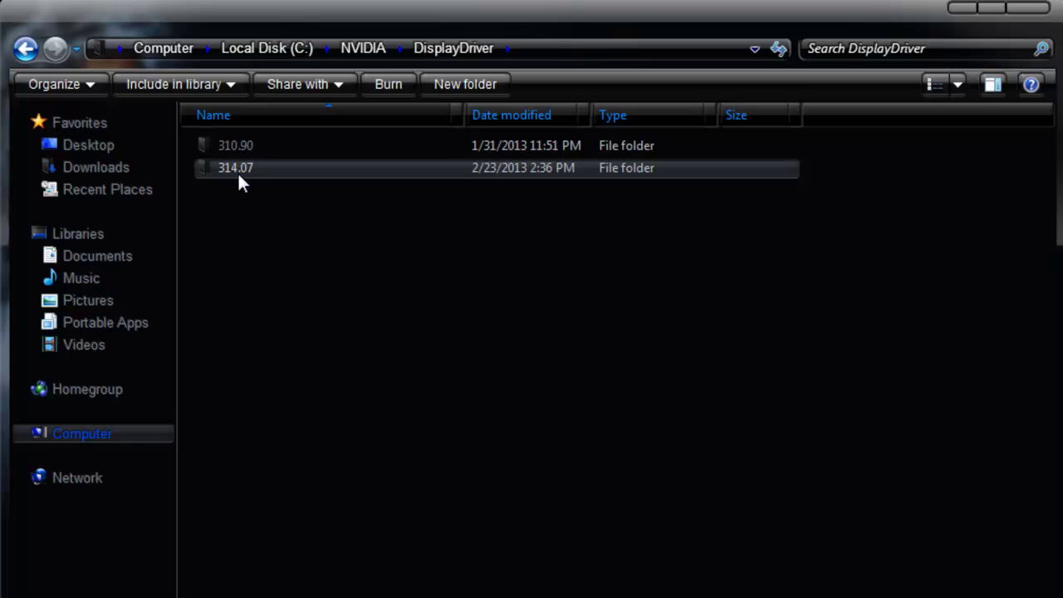
double_click(237, 172)
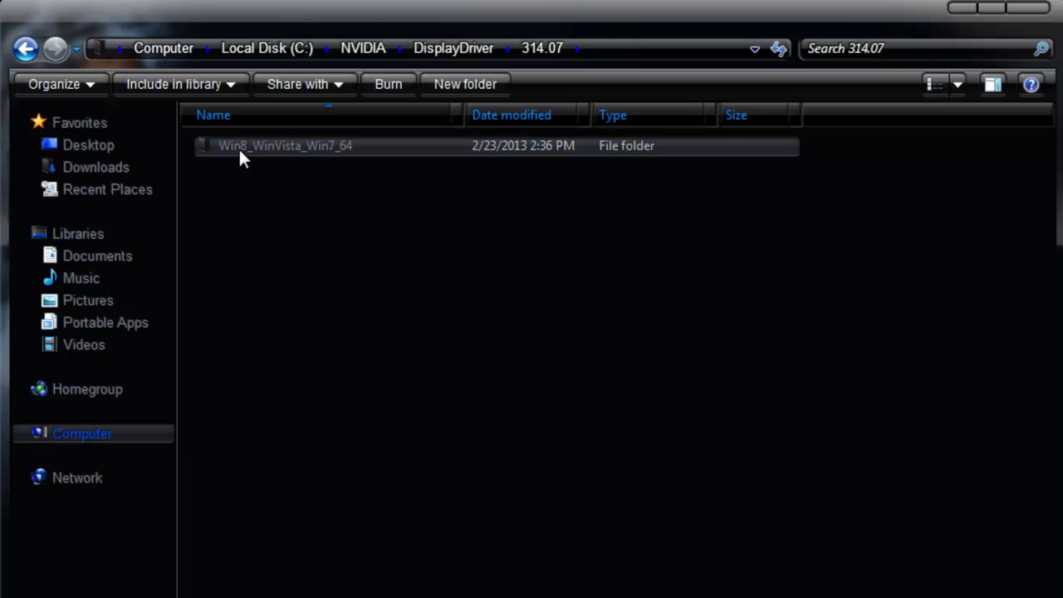
double_click(238, 147)
double_click(238, 147)
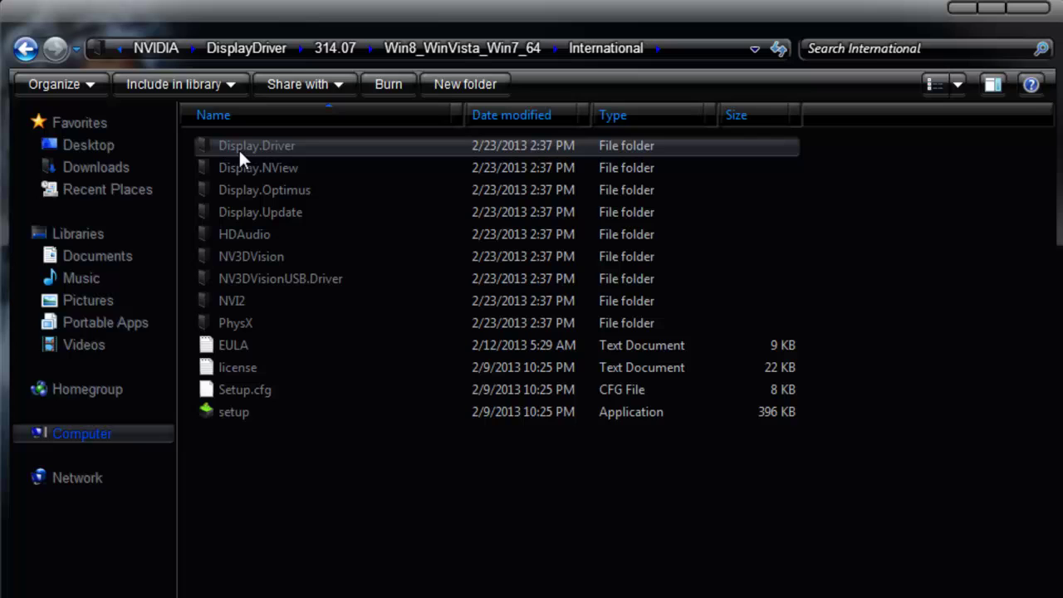
double_click(238, 148)
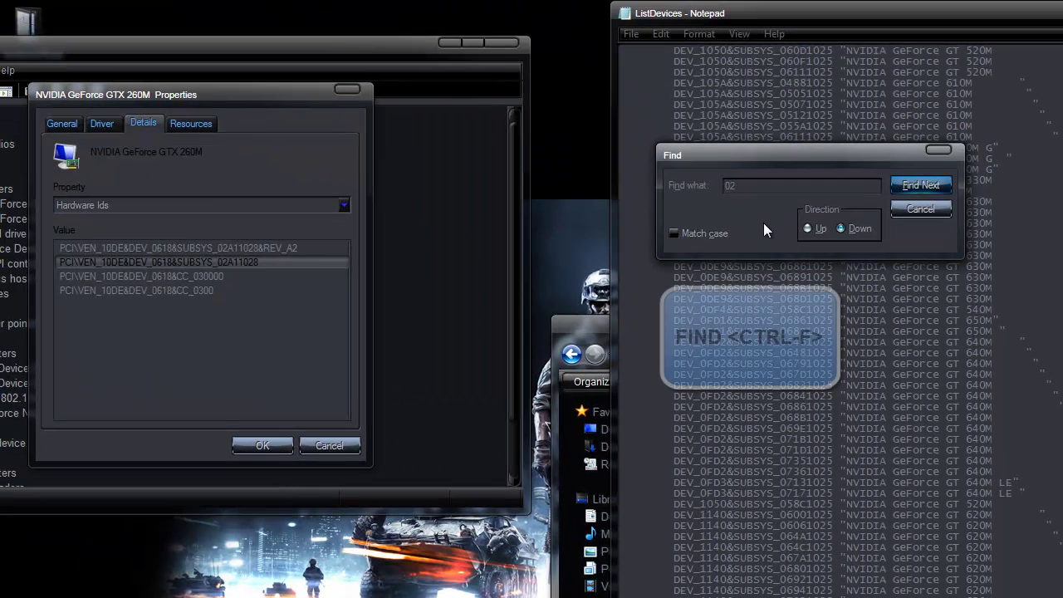
Step: In ListDevices, find a21028 and change the GTX 260M ID from SUBSYS_02A21028 to SUBSYS_02A11028
type("a")
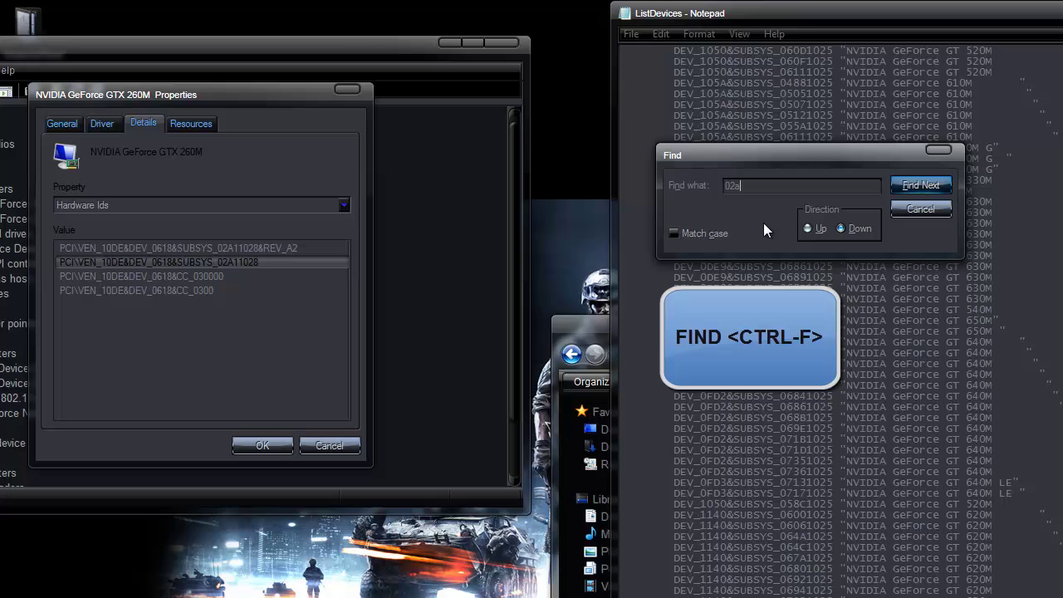
type("21028")
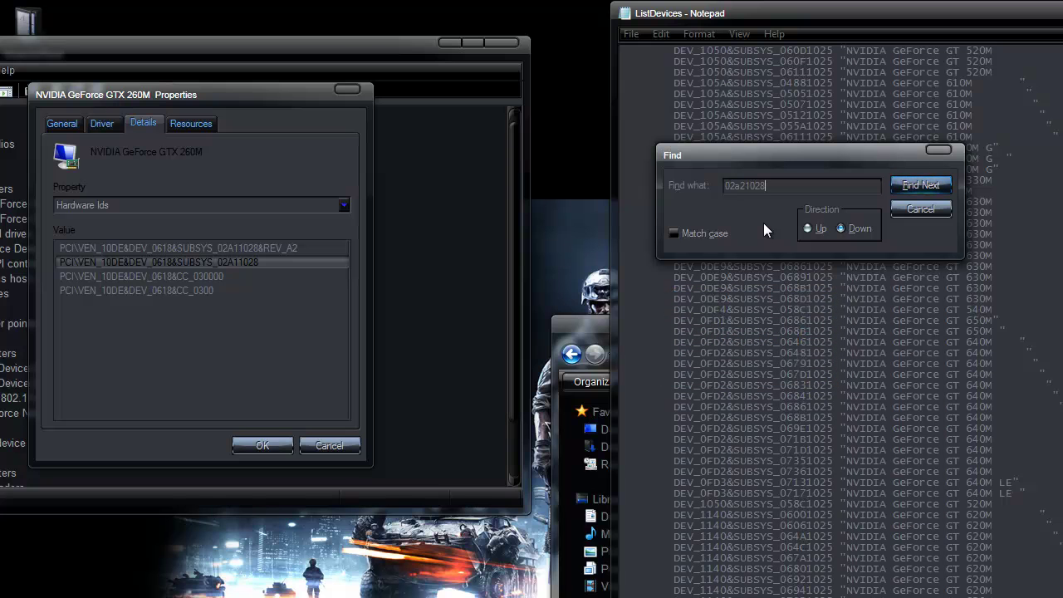
key("Return")
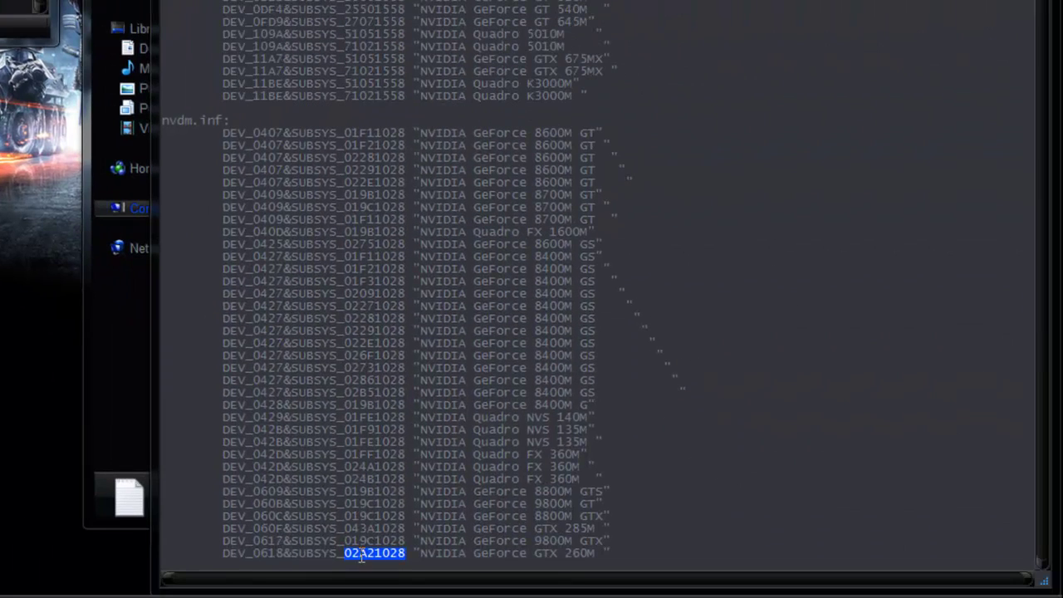
left_click(374, 556)
key("BackSpace")
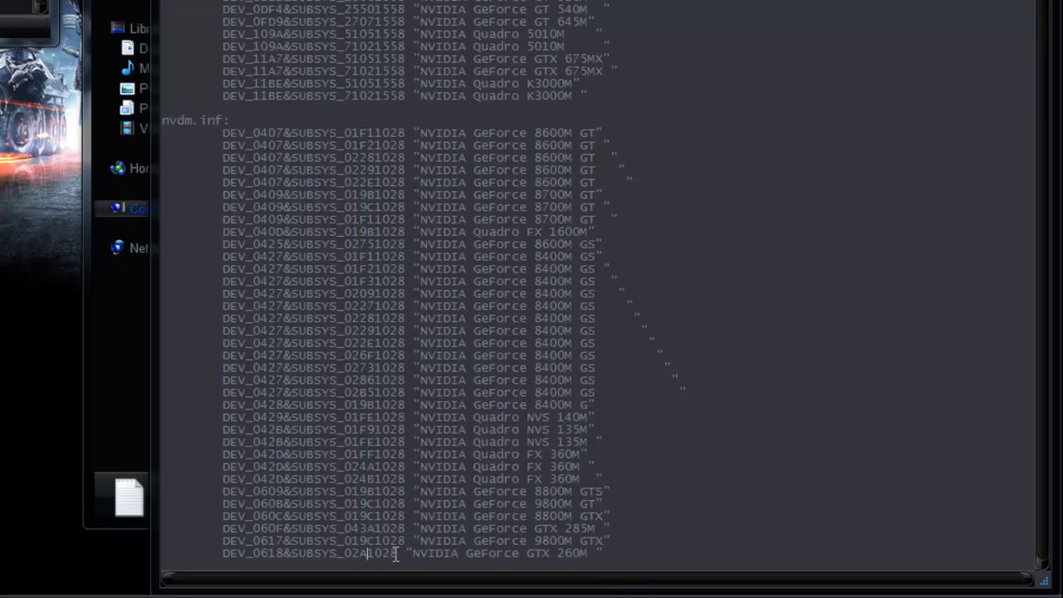
type("1028")
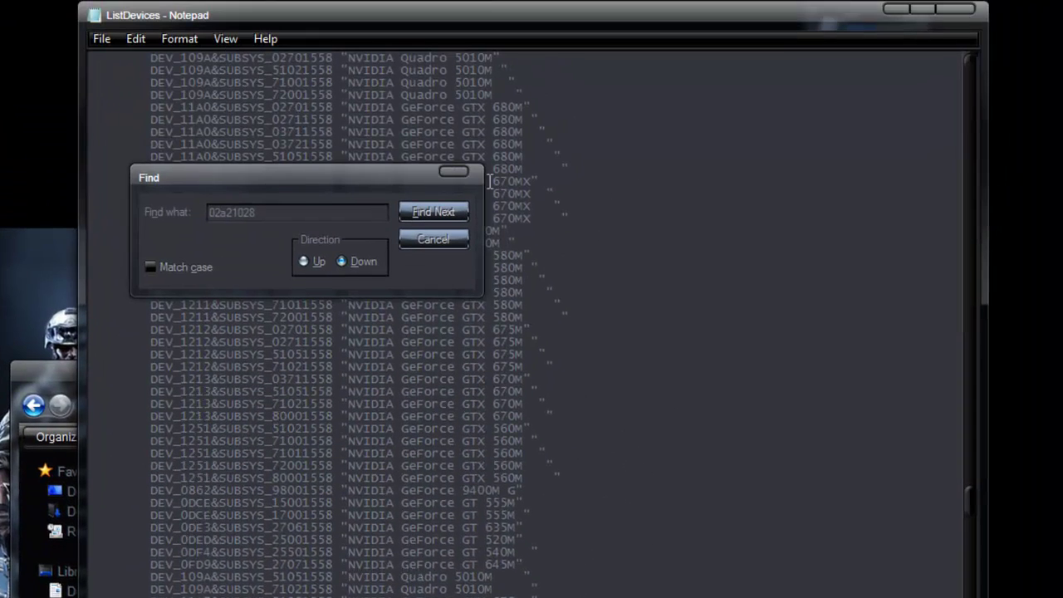
left_click(465, 174)
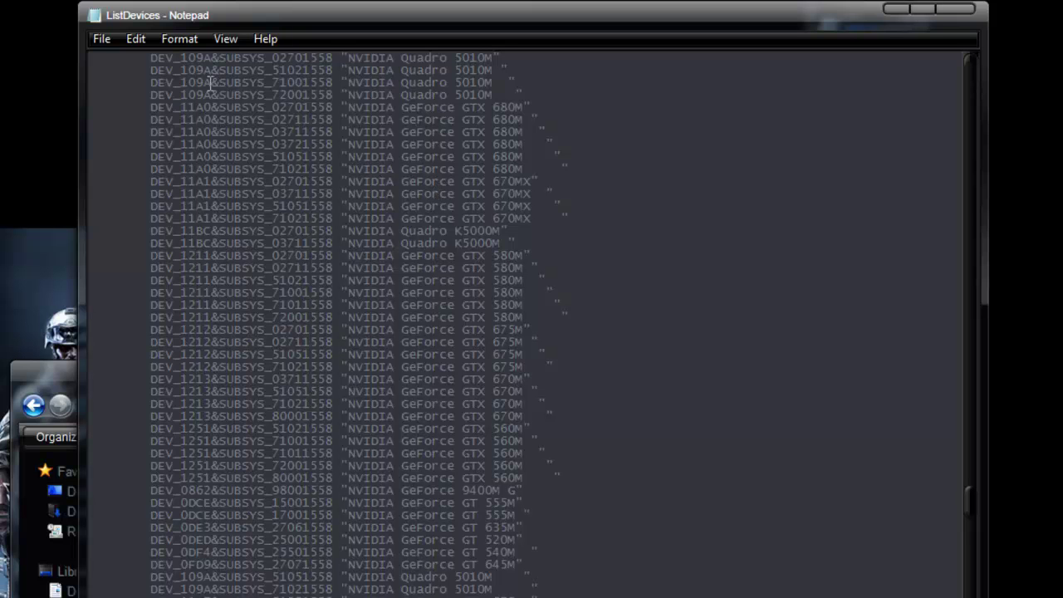
left_click(98, 39)
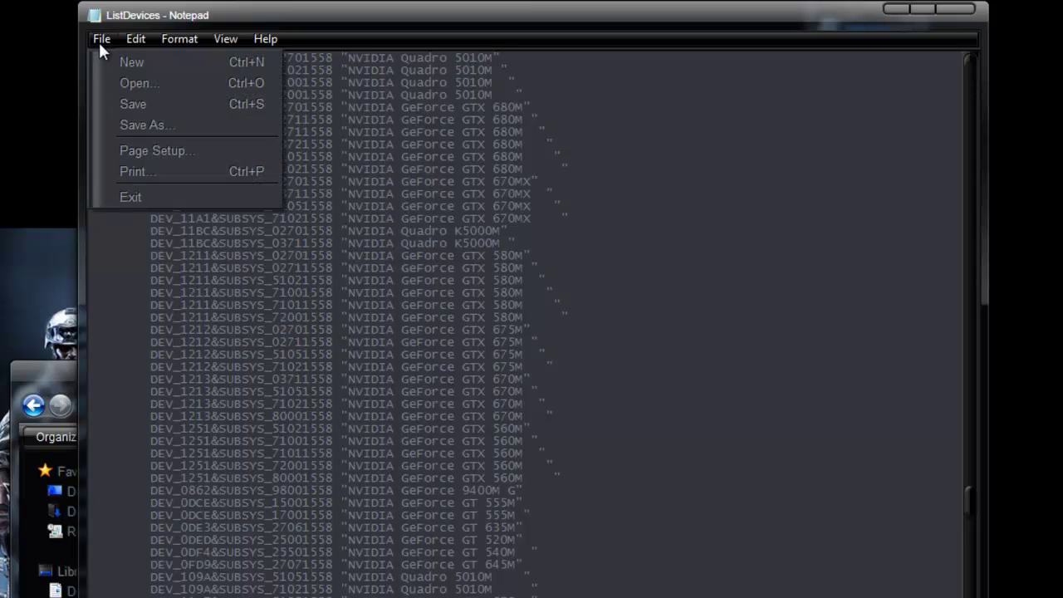
Step: Save and close ListDevices, then scroll the Display.Driver folder down to the nvdmn file
left_click(125, 105)
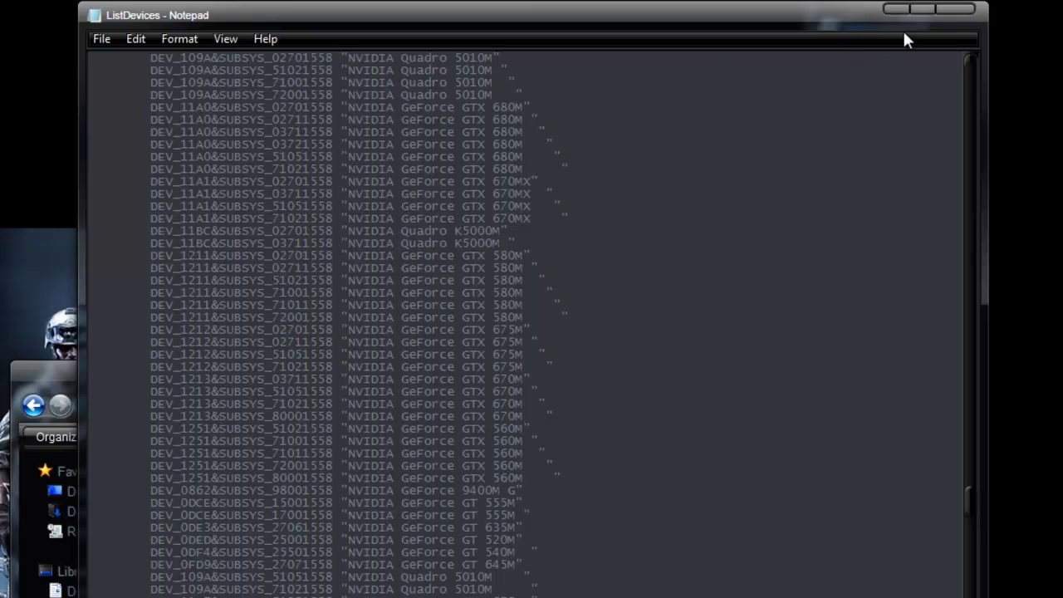
left_click(959, 11)
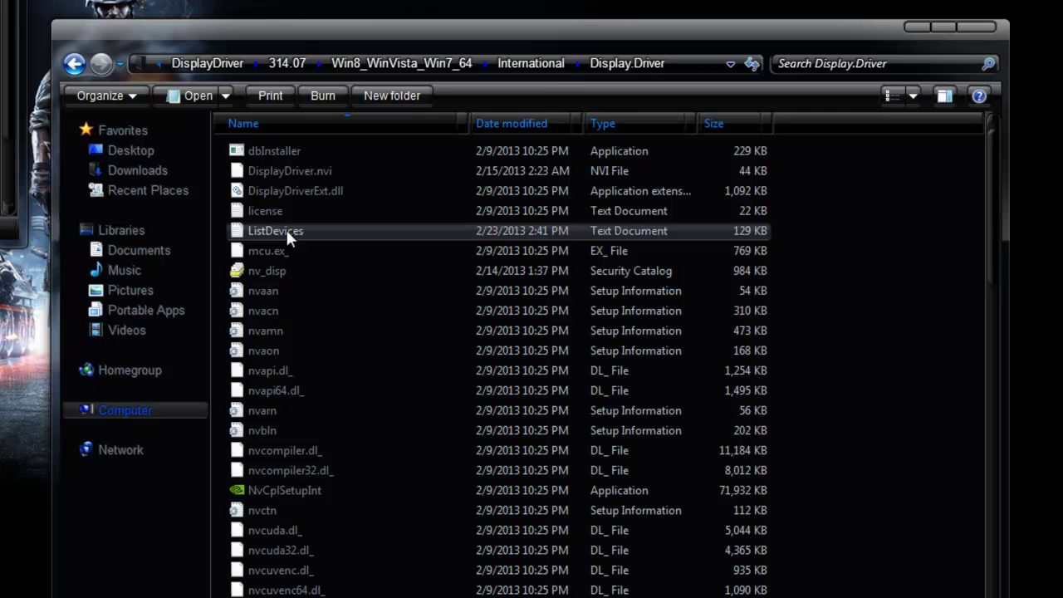
scroll(286, 237, "down", 6)
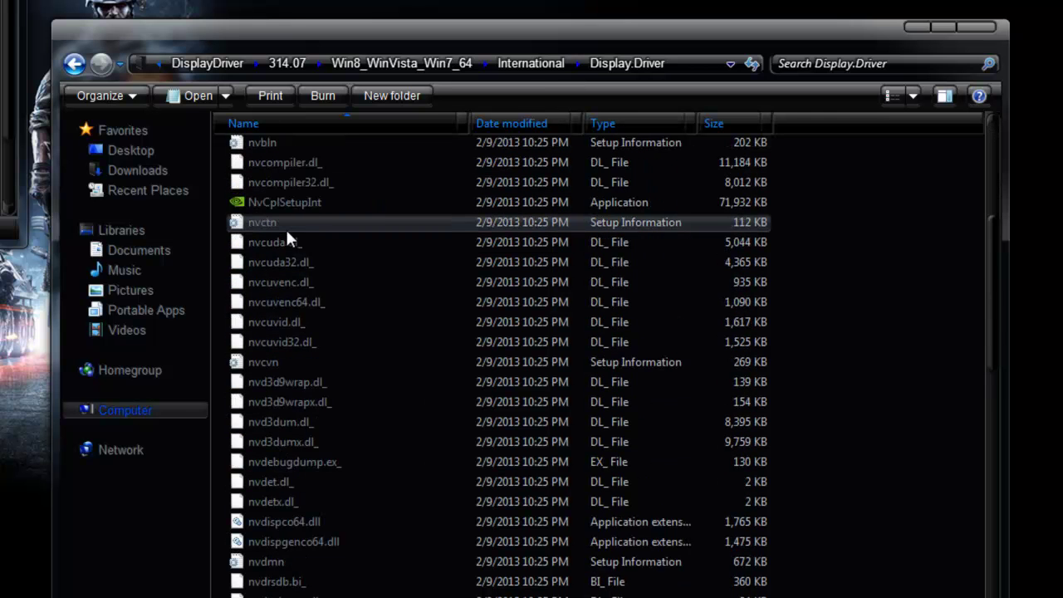
scroll(285, 237, "down", 4)
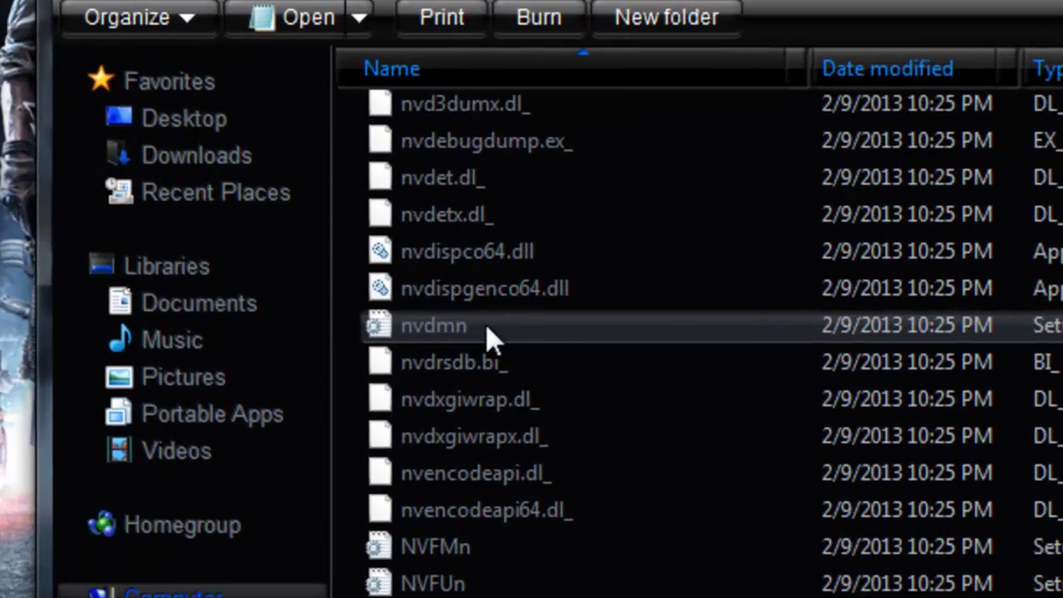
Step: Open nvdmn in Notepad and search for 618 to reach the first 0618 device line
double_click(488, 328)
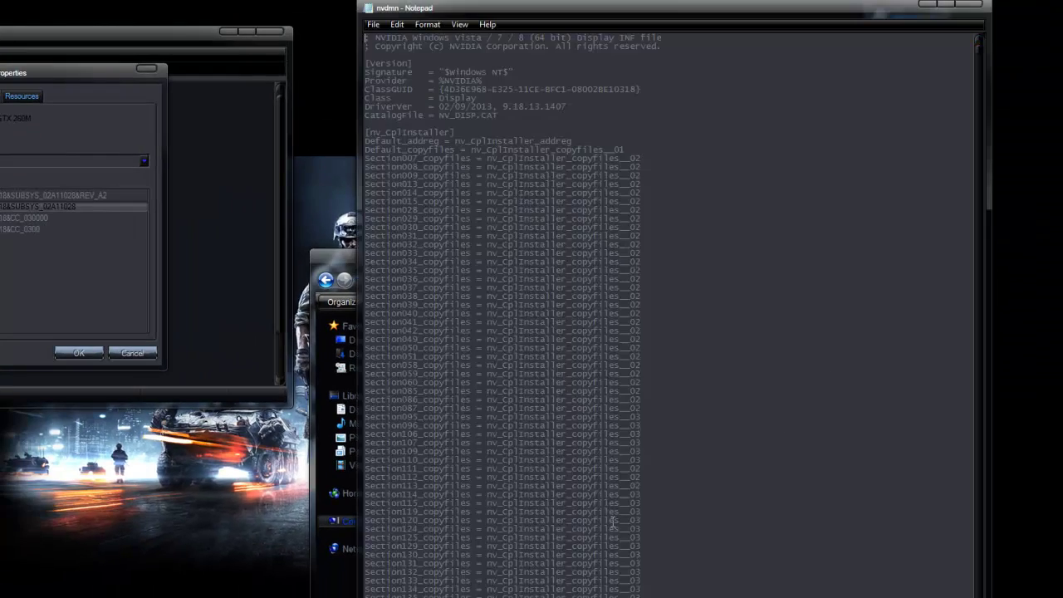
key("ctrl+f")
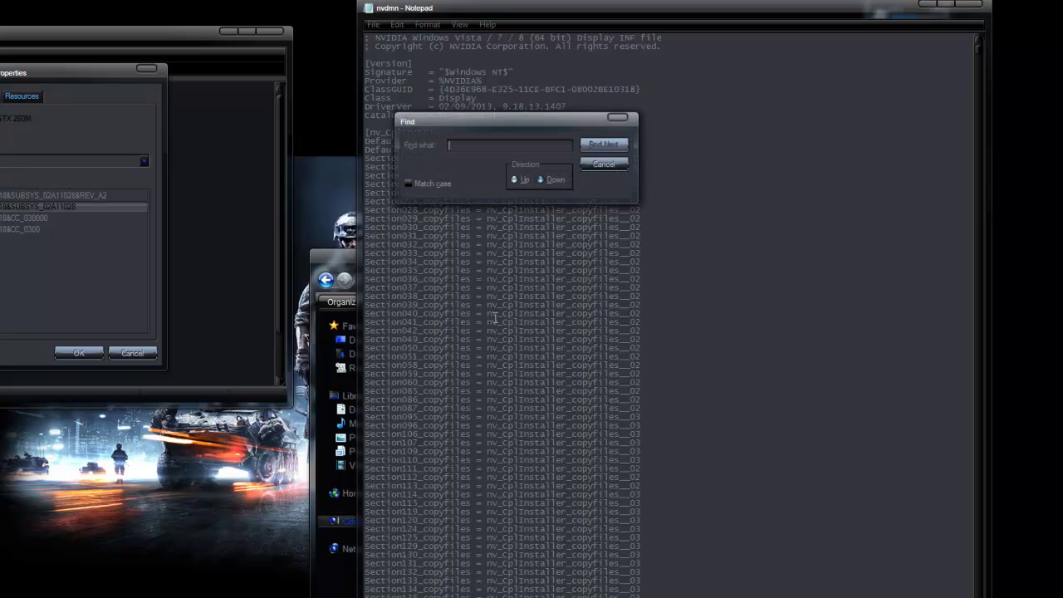
type("618")
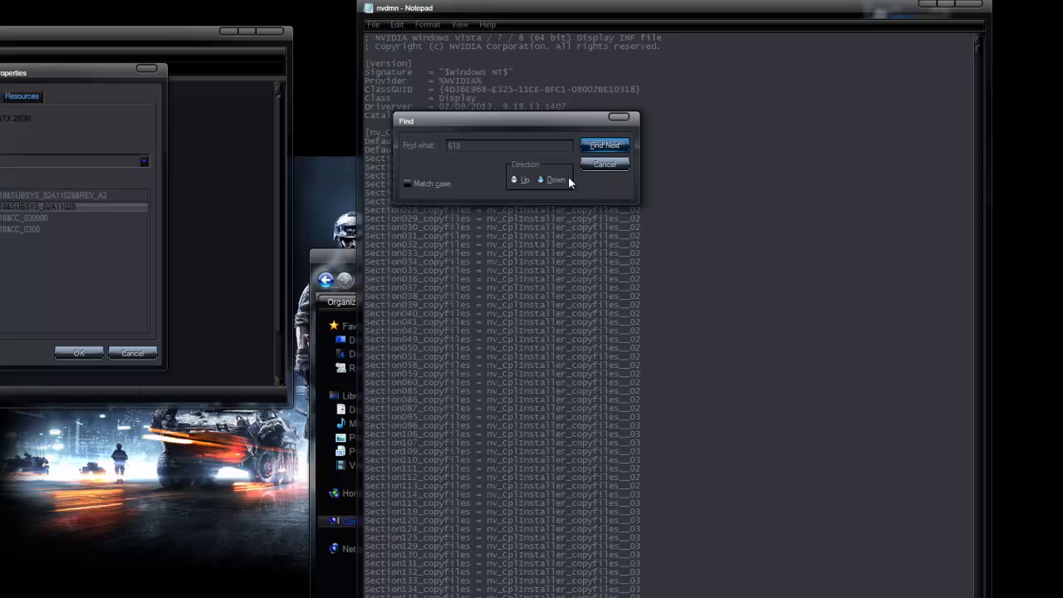
left_click(603, 146)
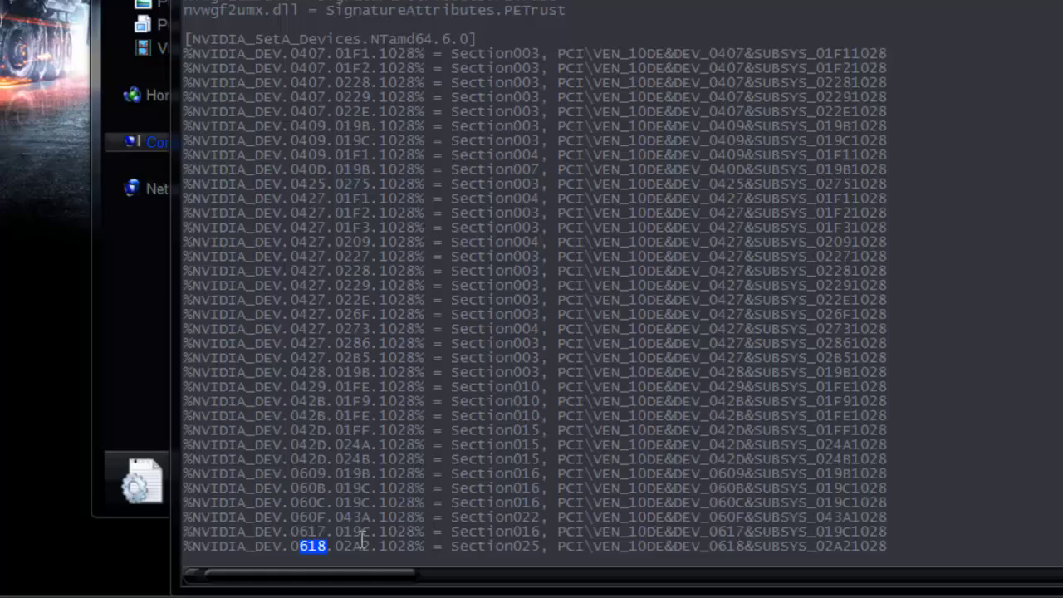
left_click(373, 546)
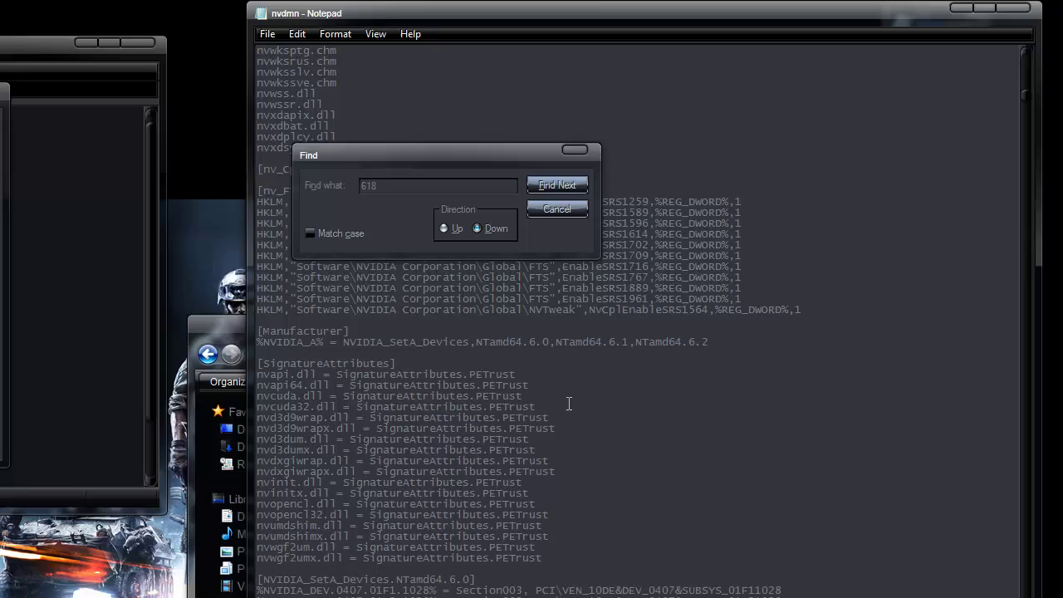
Step: Change the next DEV_0618 entry's ID from 02A2 to 02A1, then move to the following 618 match
left_click(556, 186)
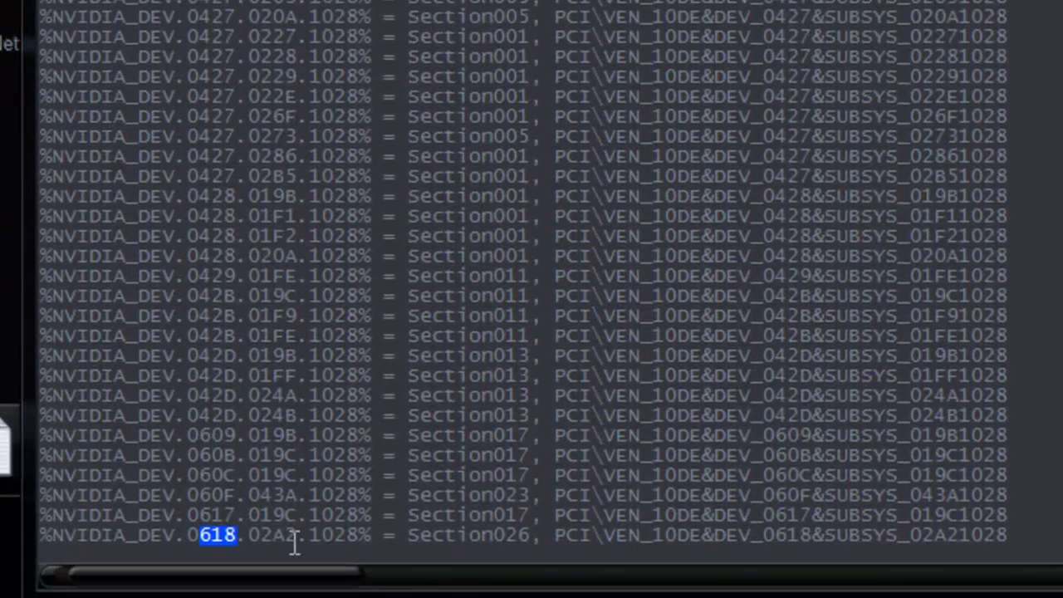
left_click(297, 534)
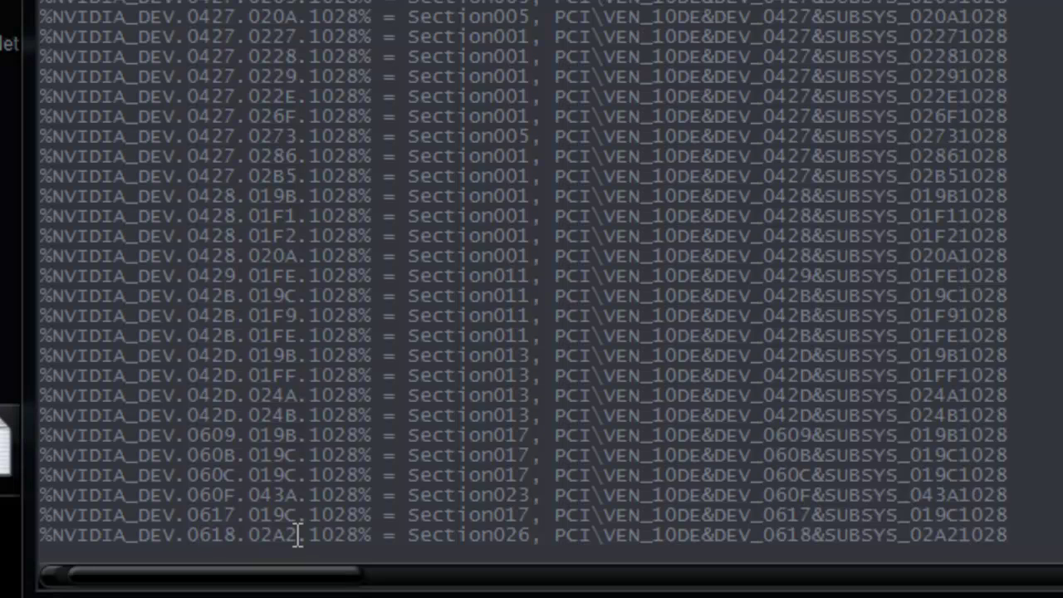
key("BackSpace")
type("18")
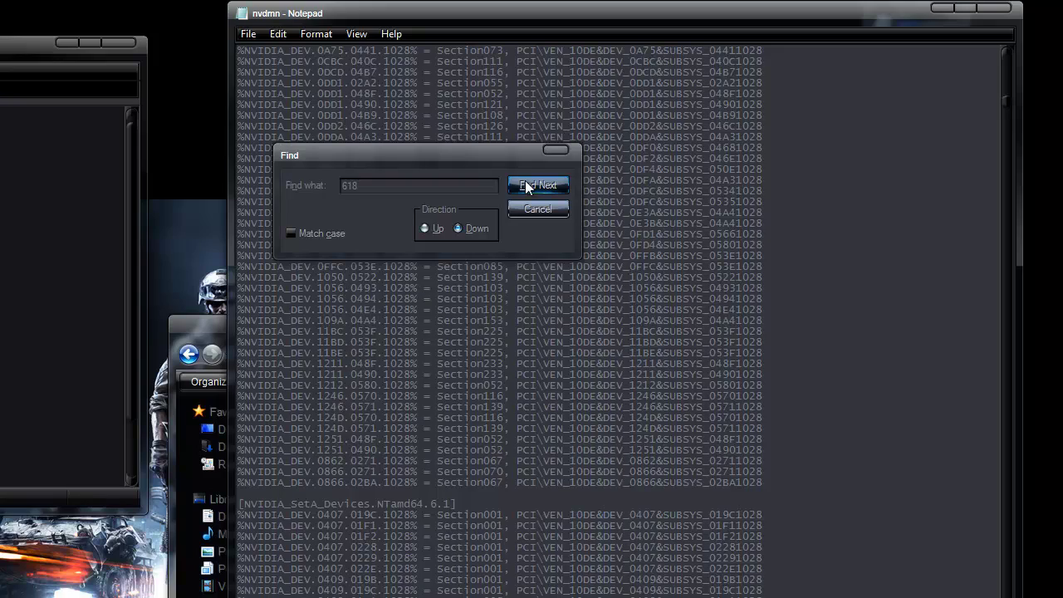
left_click(525, 185)
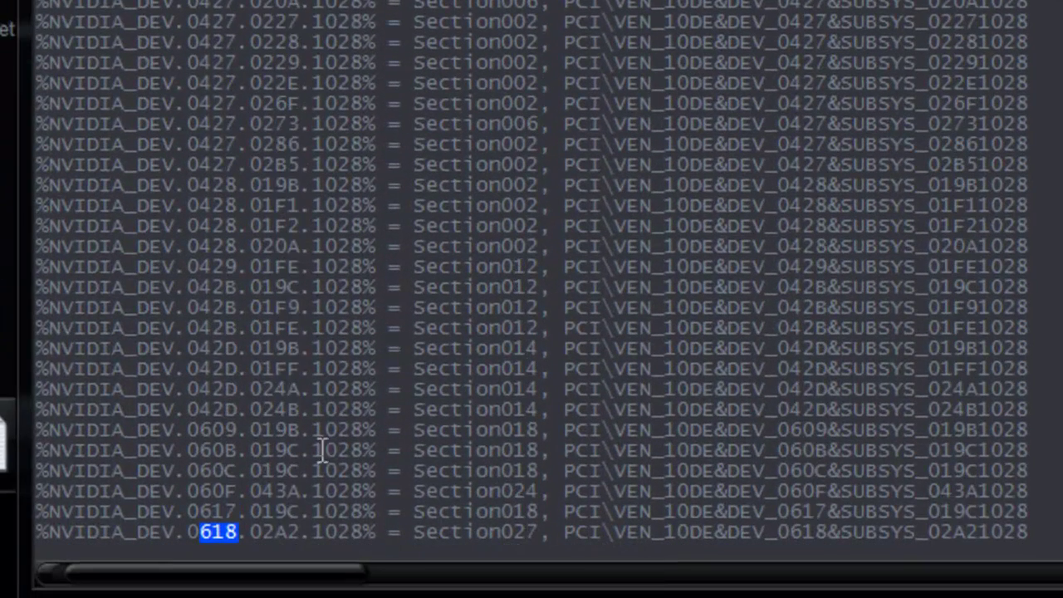
left_click(304, 536)
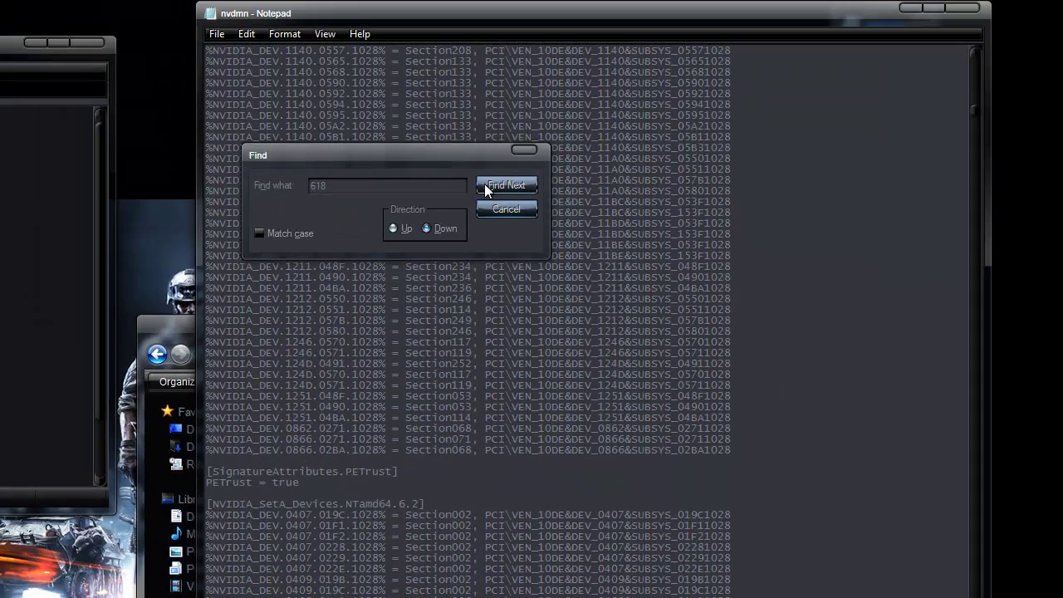
Step: Change the GTX 260M name string's ID from 02A2 to 02A1
left_click(484, 184)
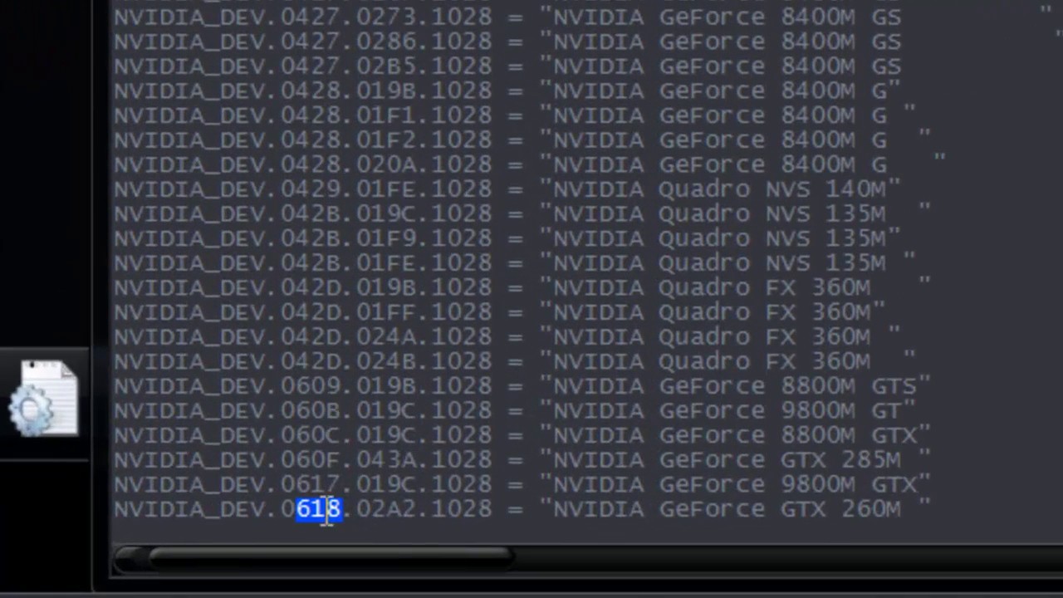
left_click(416, 506)
key("BackSpace")
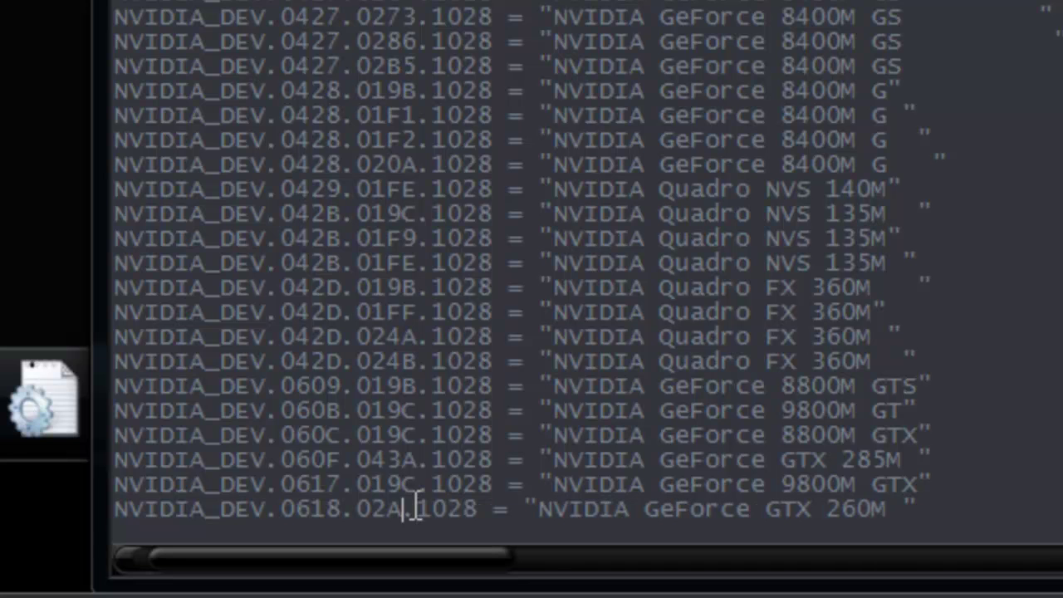
type("18")
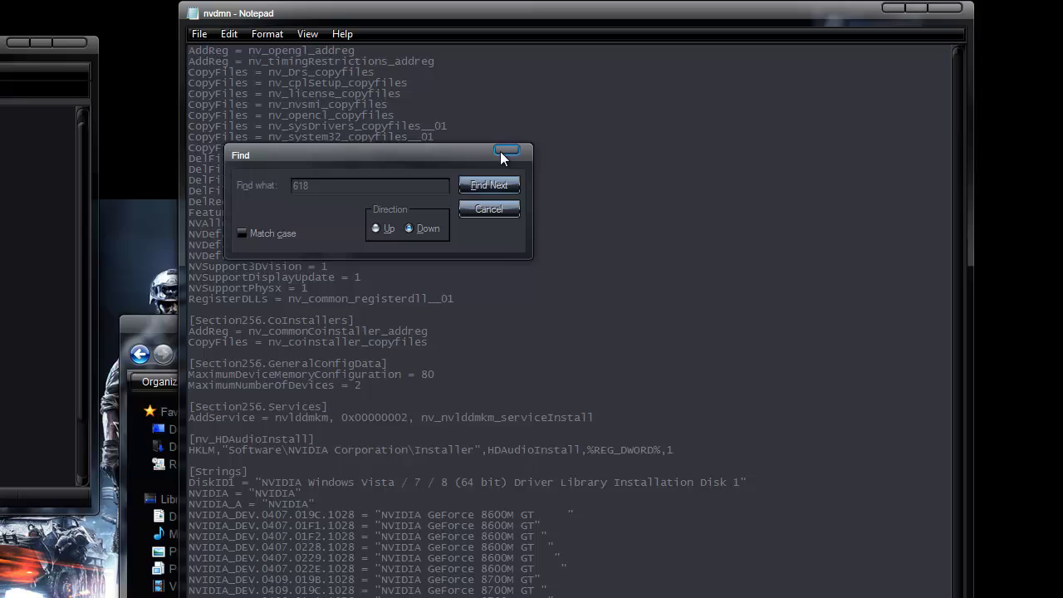
Step: Save the edited nvdmn INF file and close Notepad
left_click(500, 151)
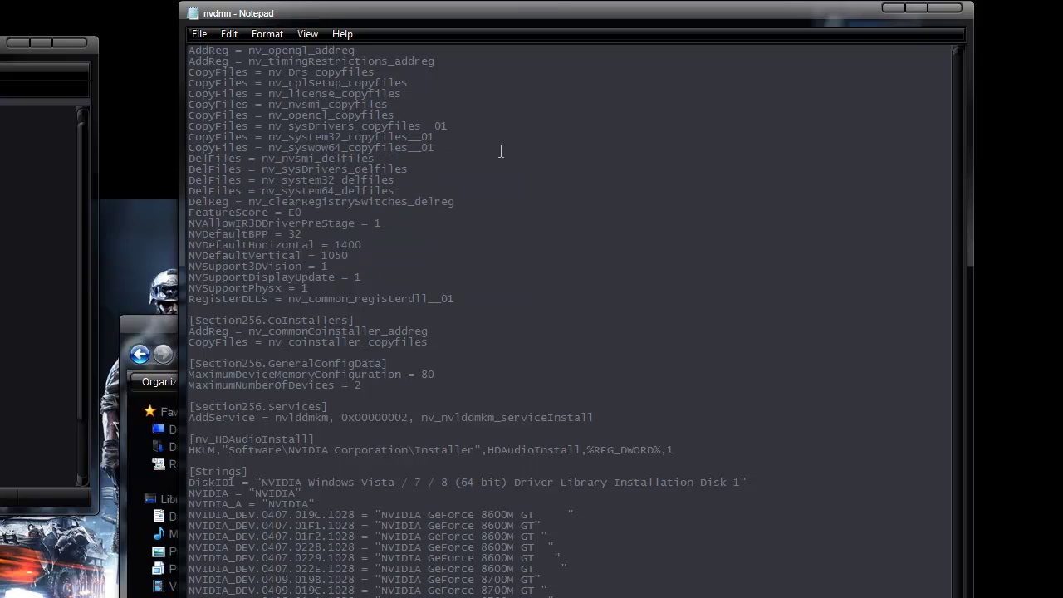
left_click(200, 35)
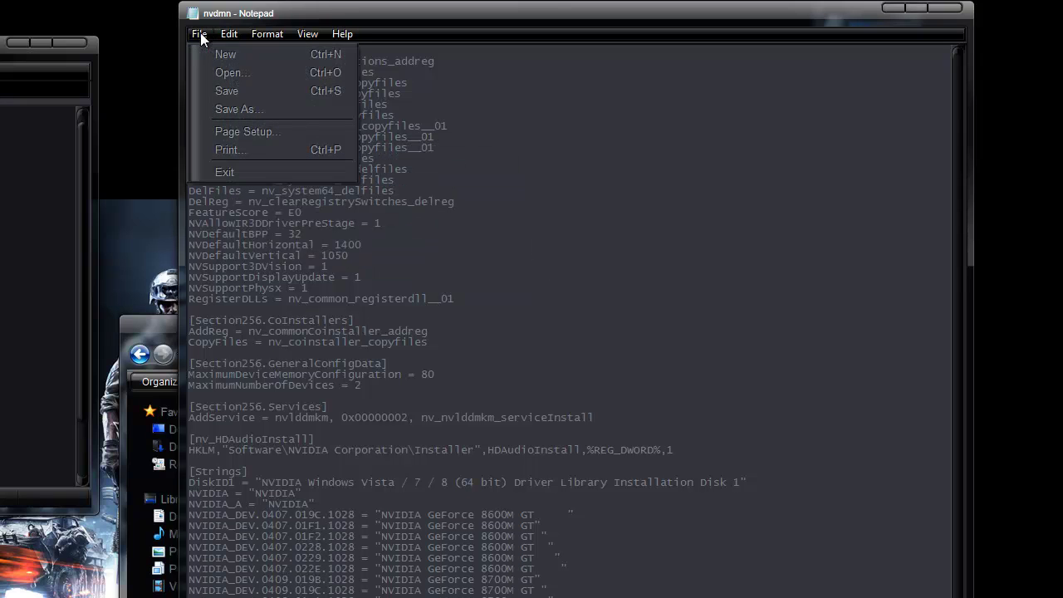
left_click(221, 91)
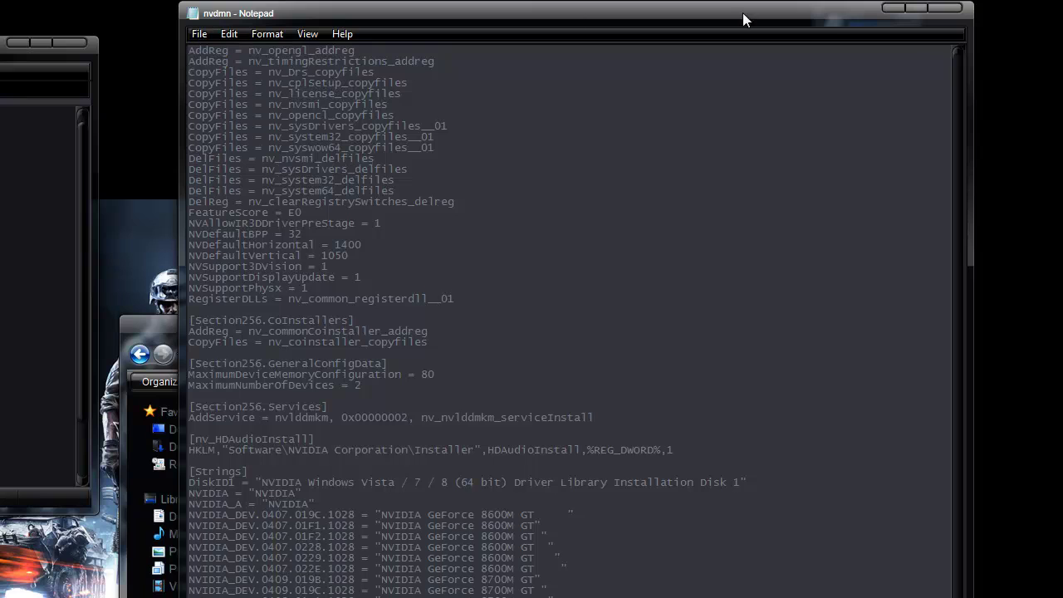
left_click(944, 13)
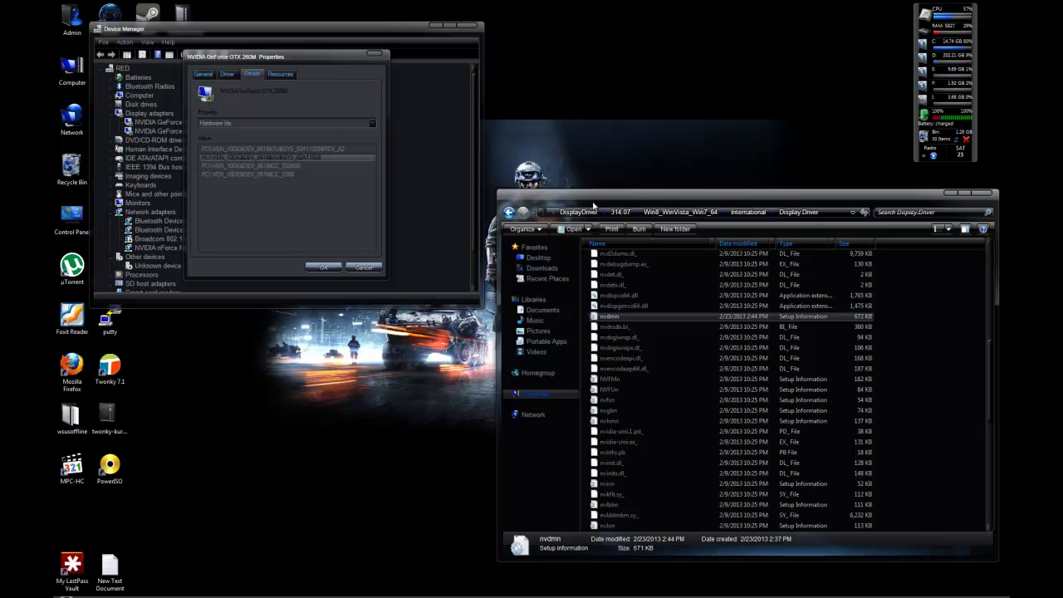
Step: Close the GTX 260M properties and run setup from the International folder as administrator
left_click(328, 268)
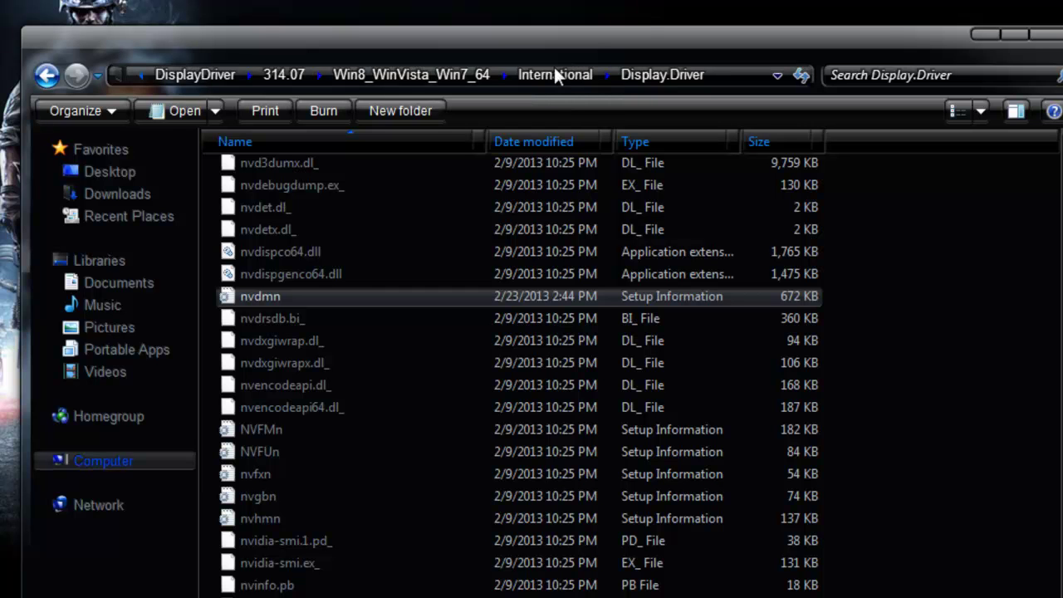
left_click(553, 74)
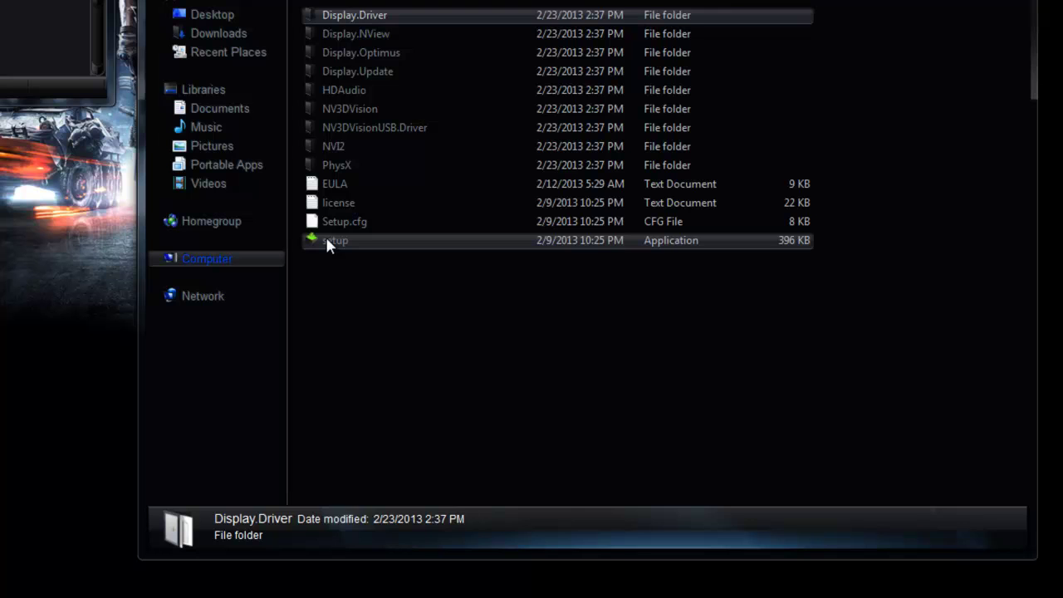
right_click(327, 237)
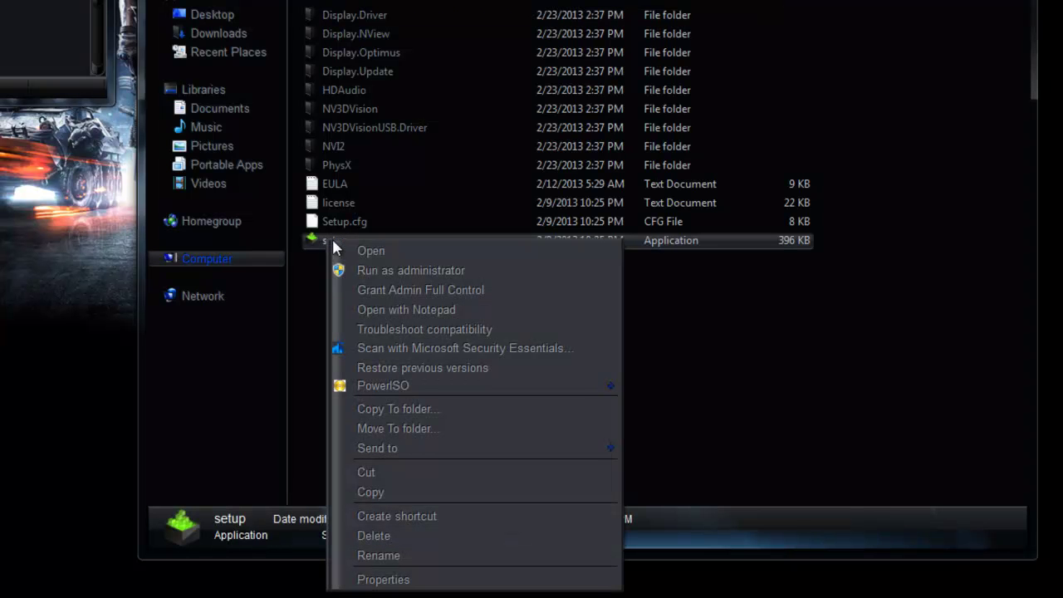
left_click(375, 271)
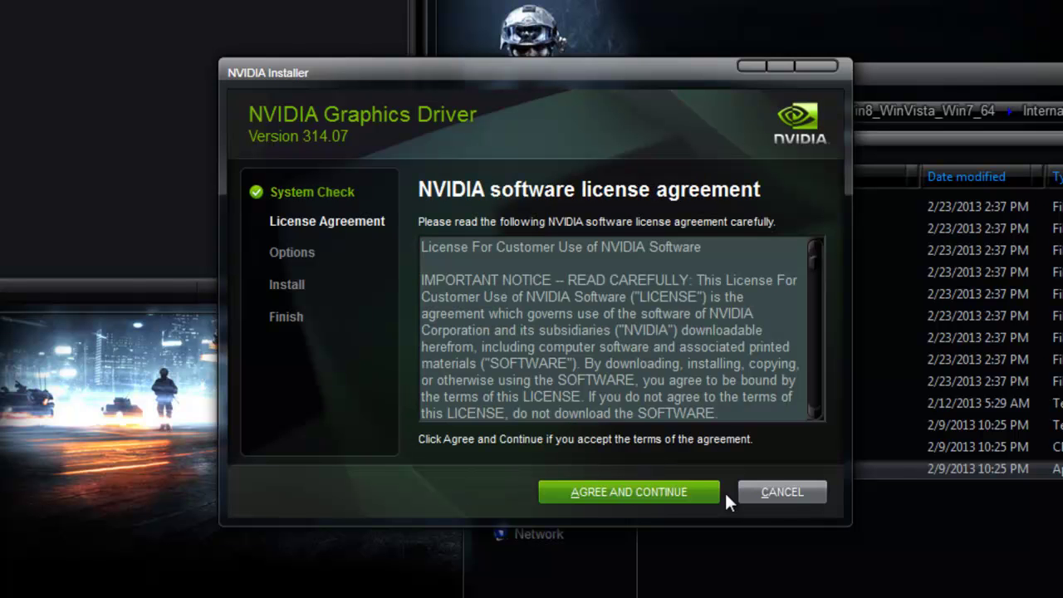
Step: Accept the license and start a Custom (Advanced) install without NVIDIA Update and 3D Vision Driver
left_click(627, 497)
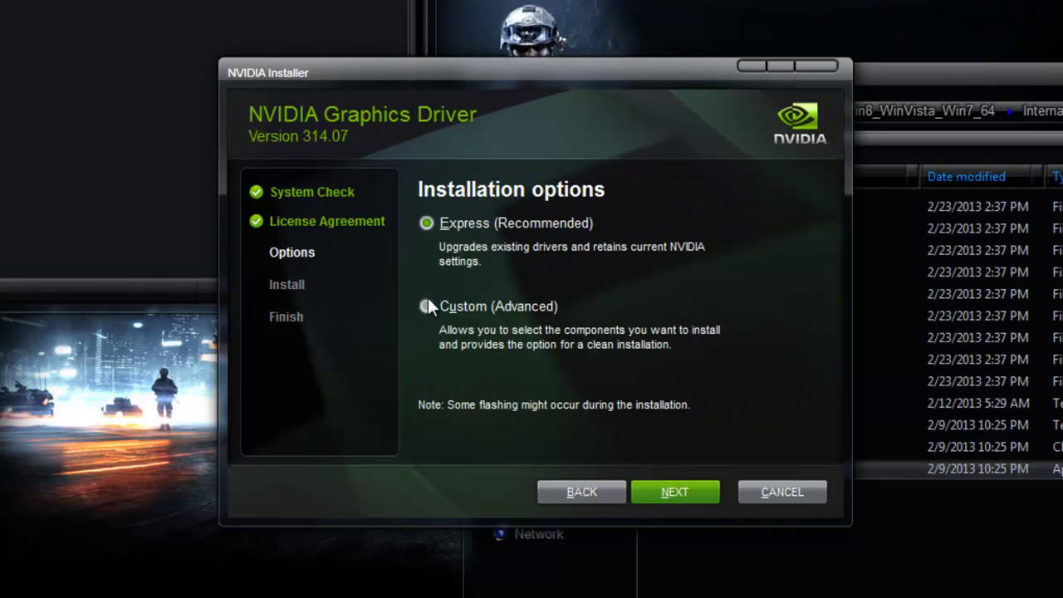
left_click(428, 306)
left_click(673, 494)
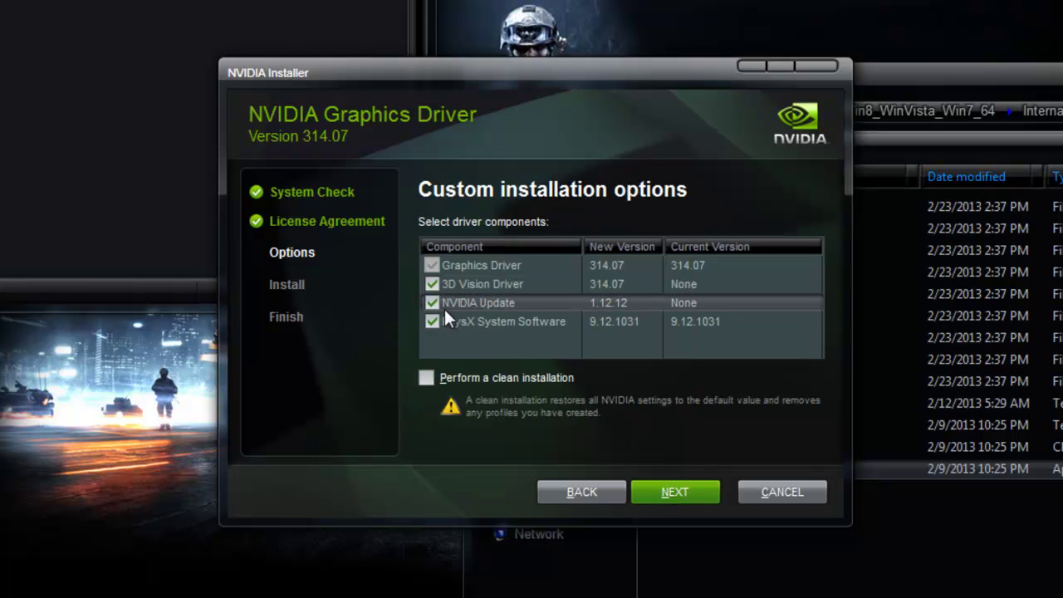
left_click(430, 303)
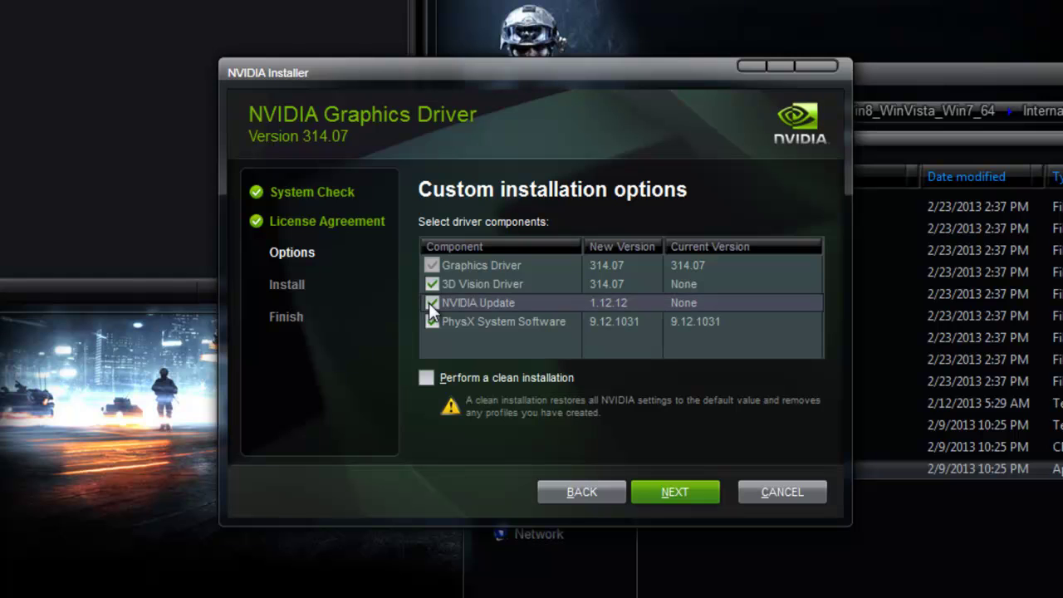
left_click(432, 285)
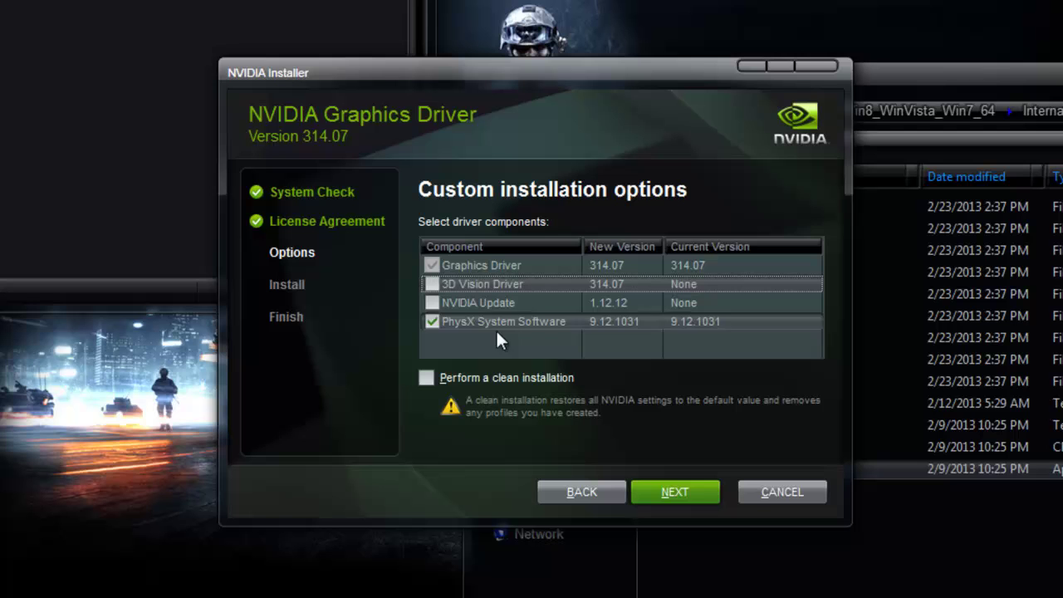
left_click(673, 492)
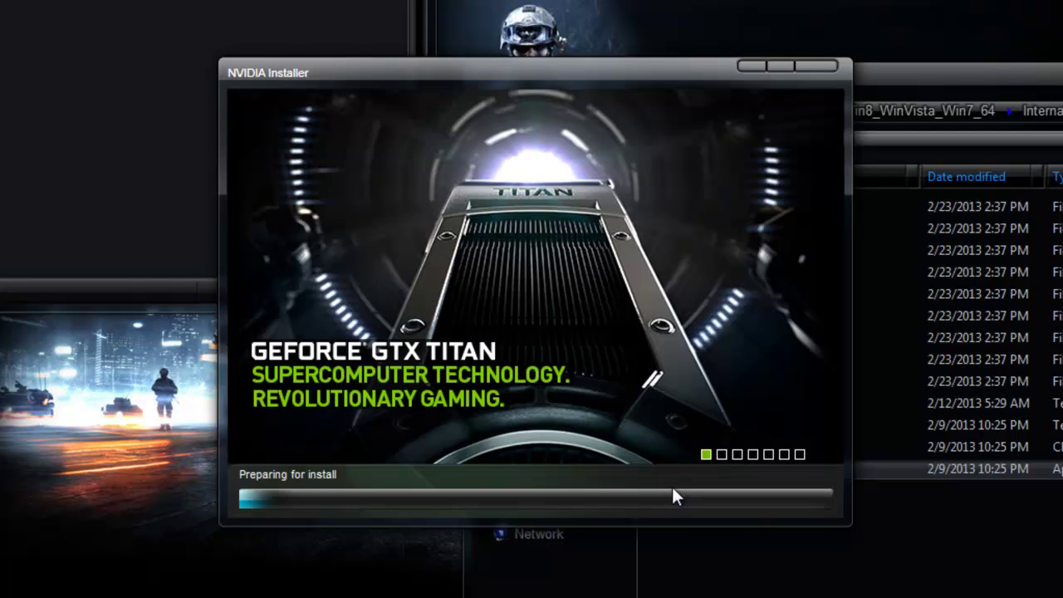